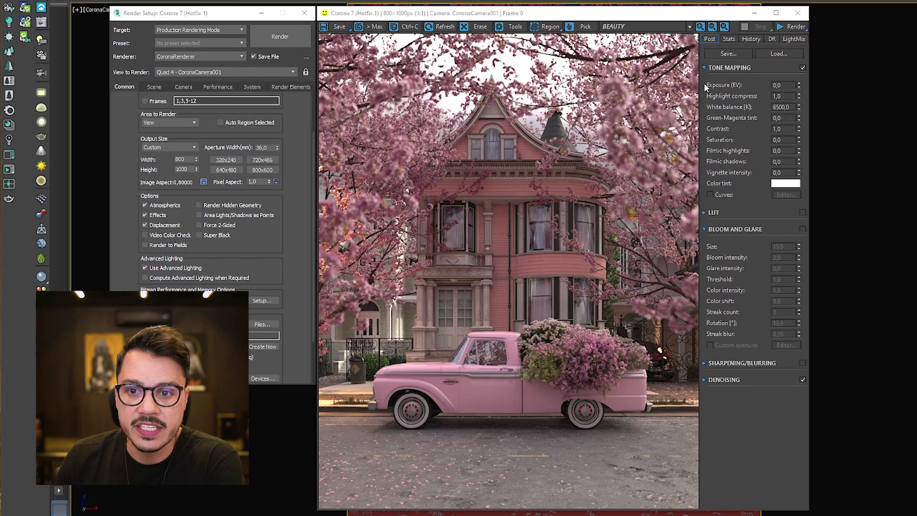
Step: Review the LightMix, DR, History and Stats panels of the Corona frame buffer
left_click(729, 40)
left_click(793, 42)
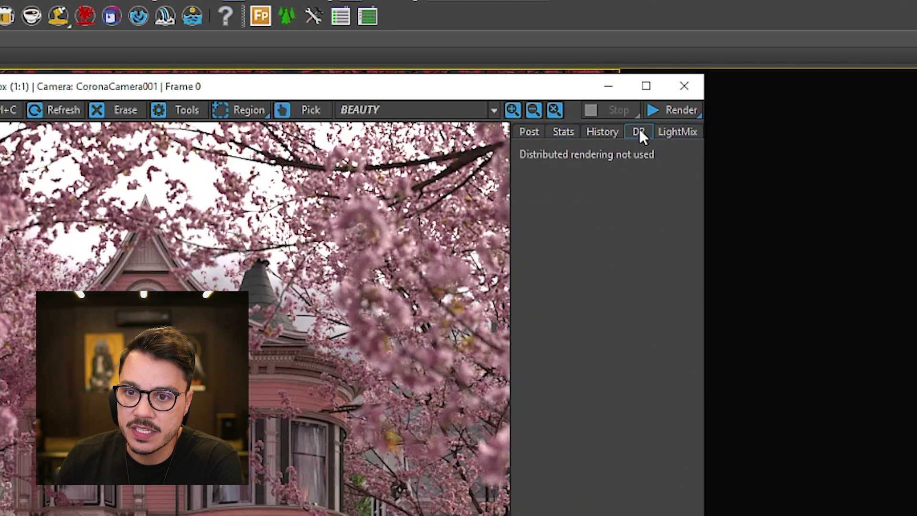
left_click(592, 131)
left_click(565, 134)
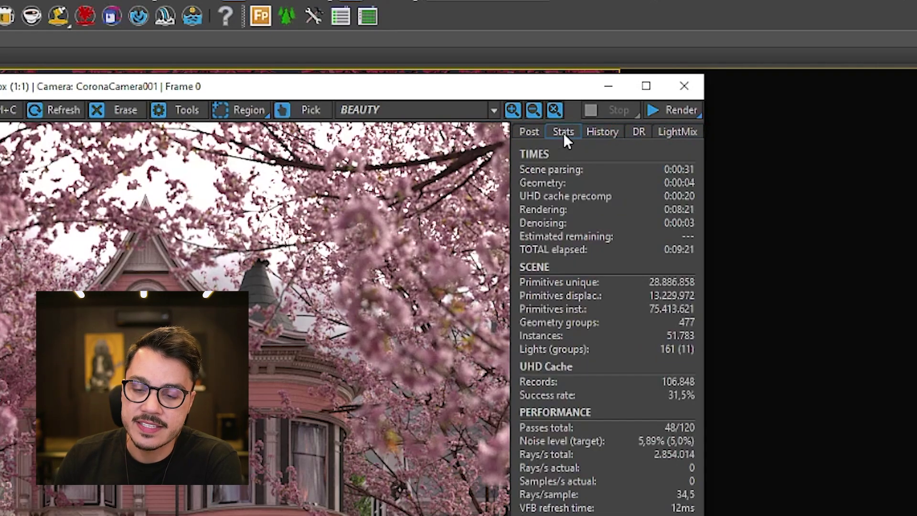
Step: Back in Post, expand the LUT and Sharpening/Blurring rollouts, briefly opening Denoising
left_click(530, 134)
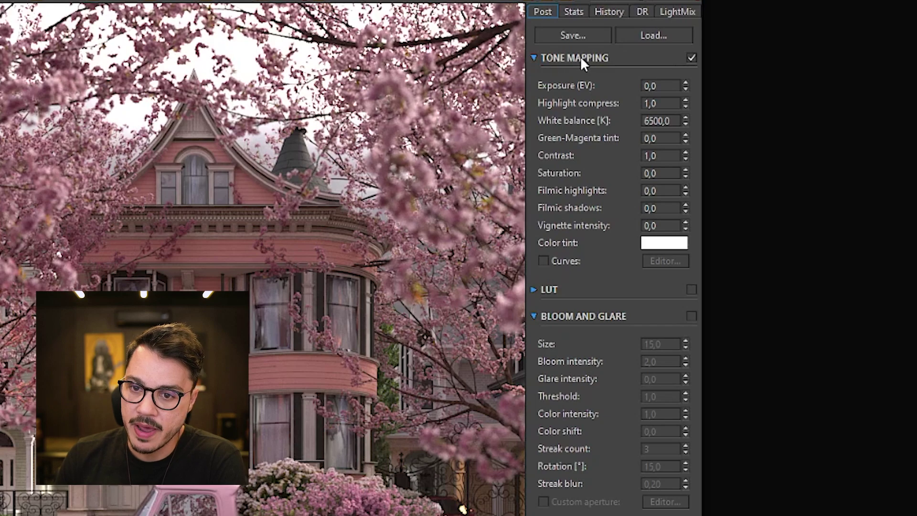
left_click(534, 289)
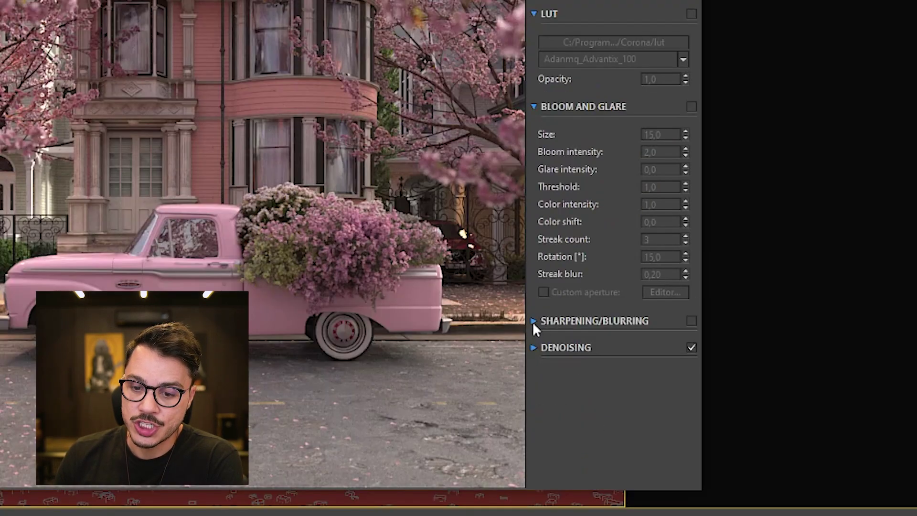
left_click(534, 320)
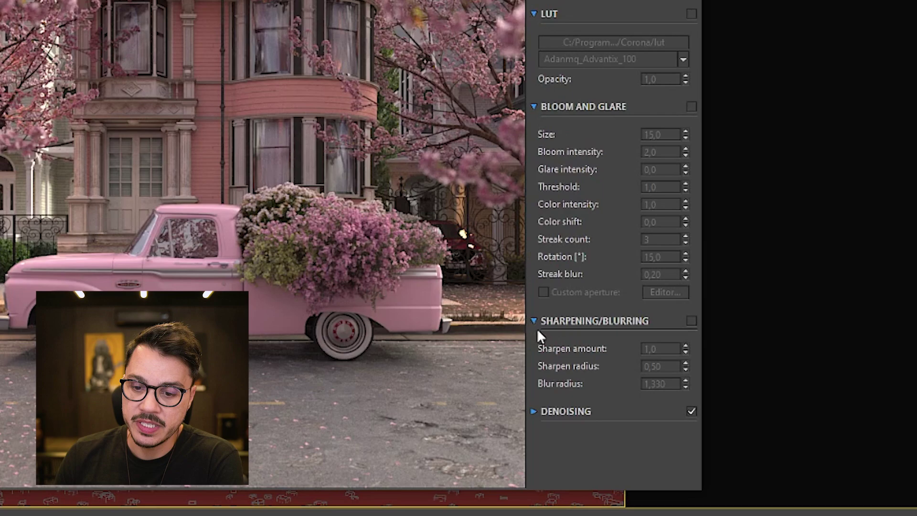
left_click(534, 410)
left_click(534, 412)
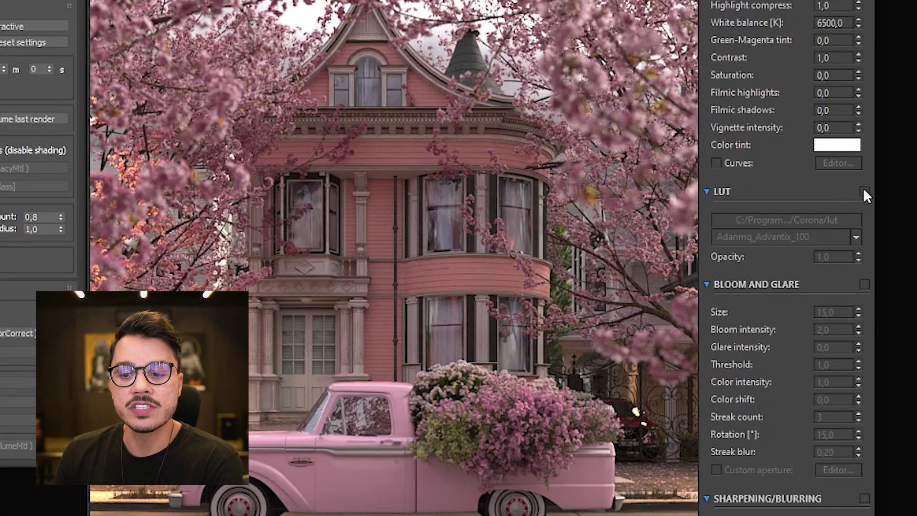
Step: Enable the Adanmq_Advantix_100 LUT, toggling it off and on to compare the grade
left_click(863, 191)
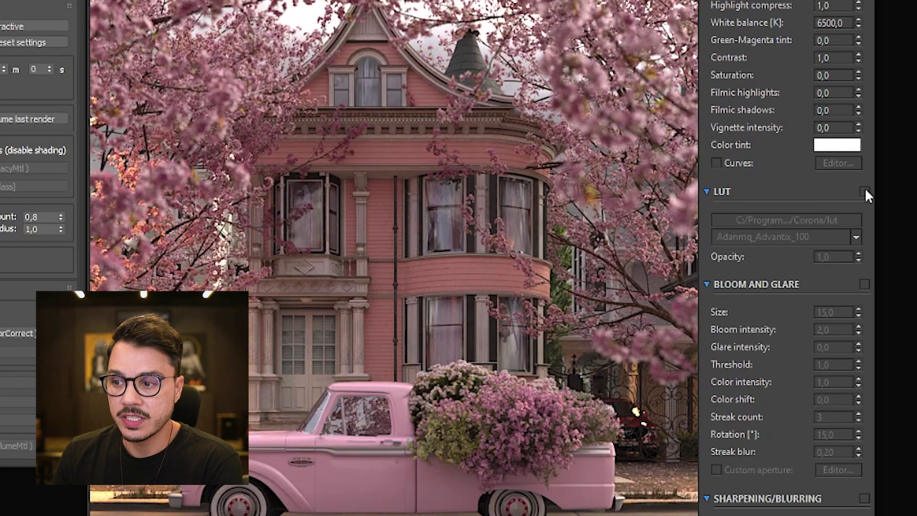
left_click(864, 191)
left_click(864, 191)
left_click(864, 191)
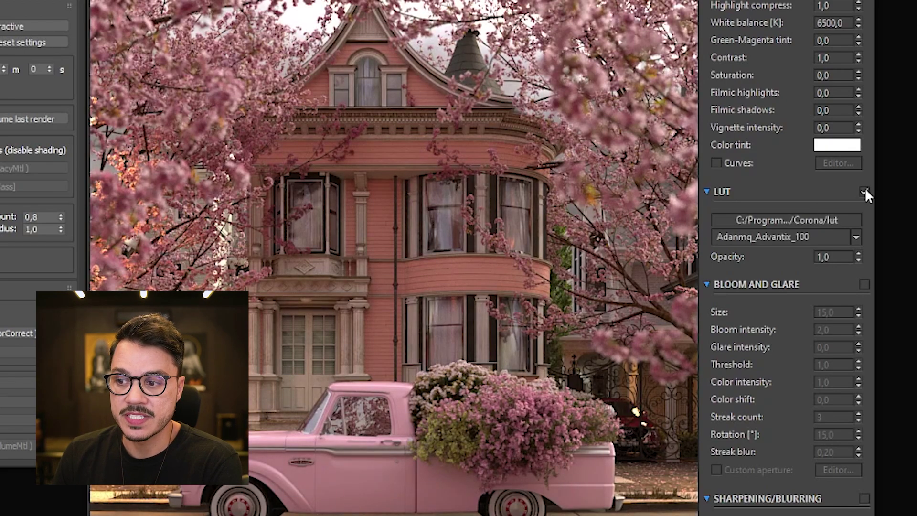
left_click(864, 190)
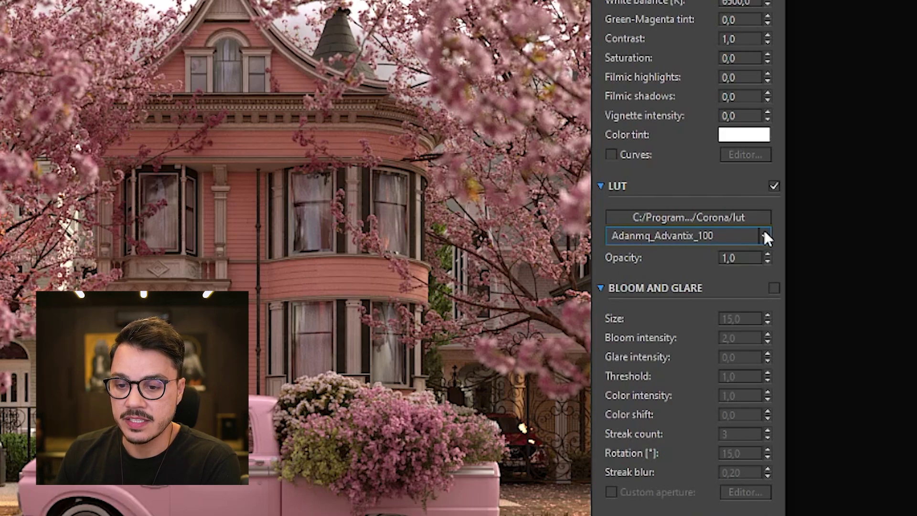
Step: Compare LUT opacity at 0, 0,5 and 1, finishing at 1,0
double_click(749, 258)
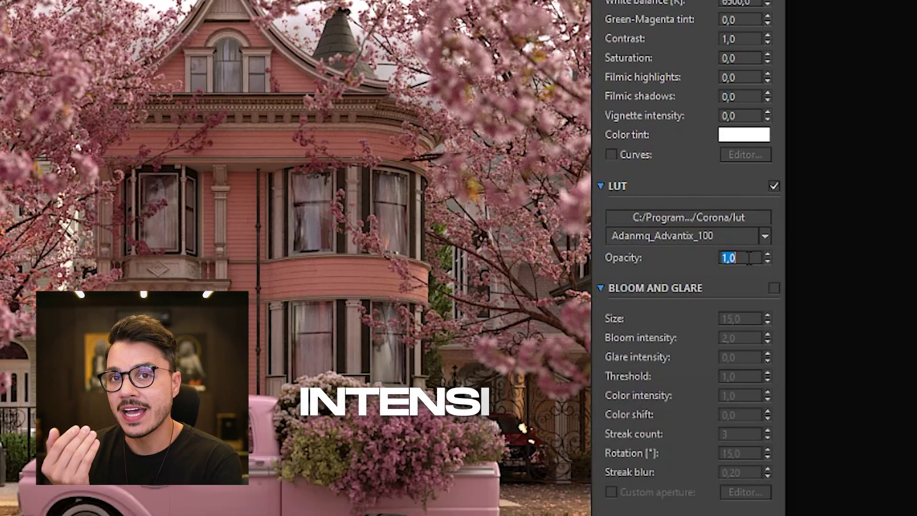
key("Return")
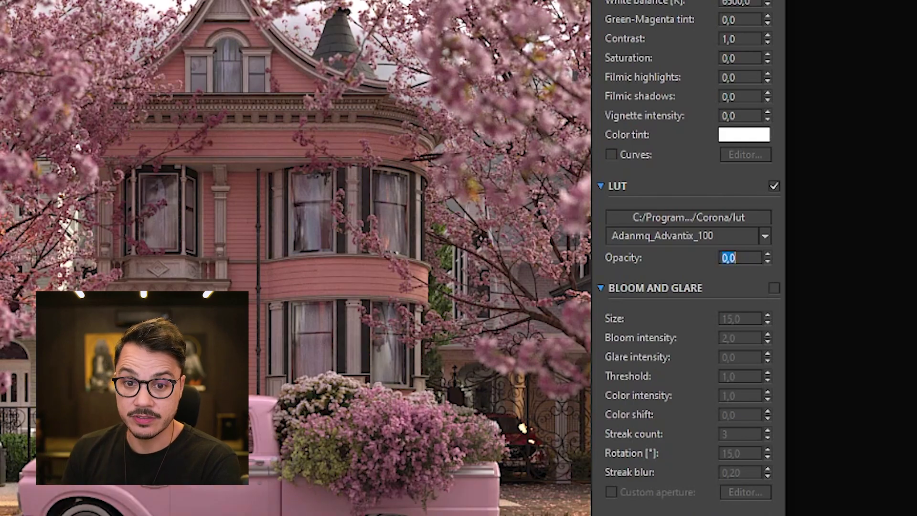
left_click(803, 212)
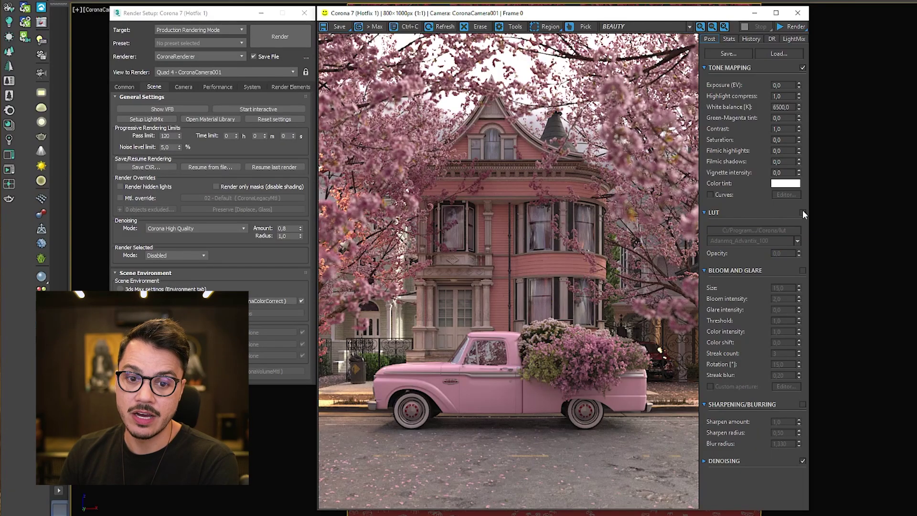
left_click(803, 213)
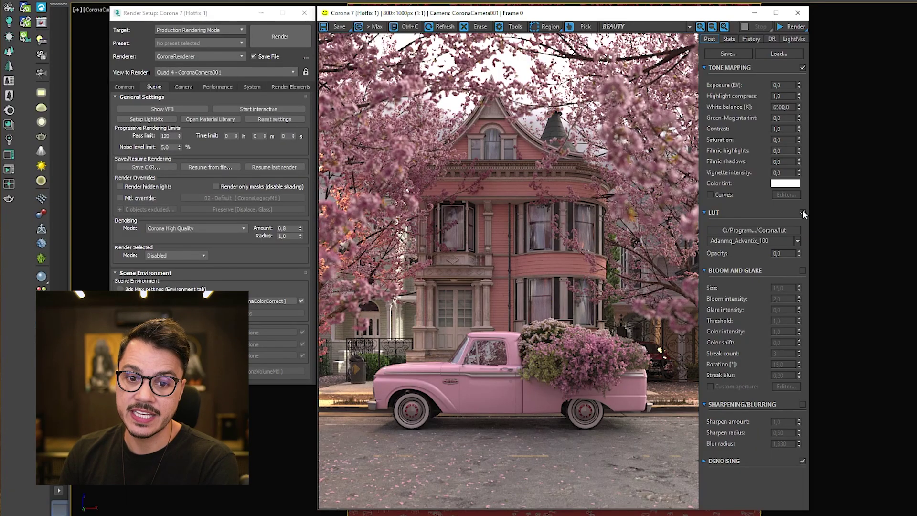
left_click(802, 212)
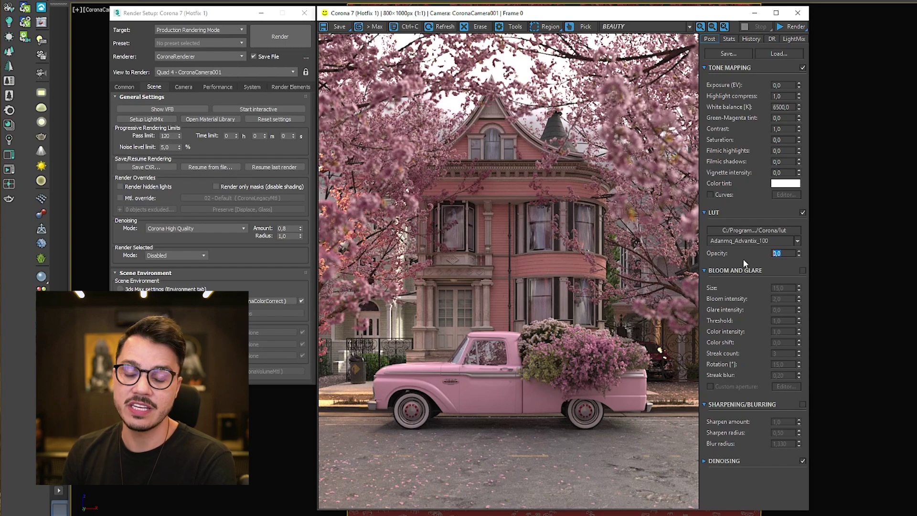
type("1")
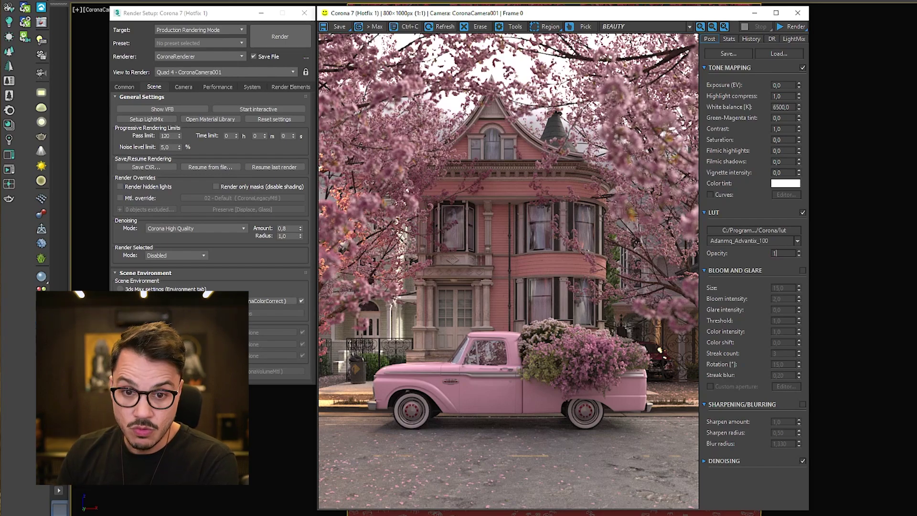
key("Return")
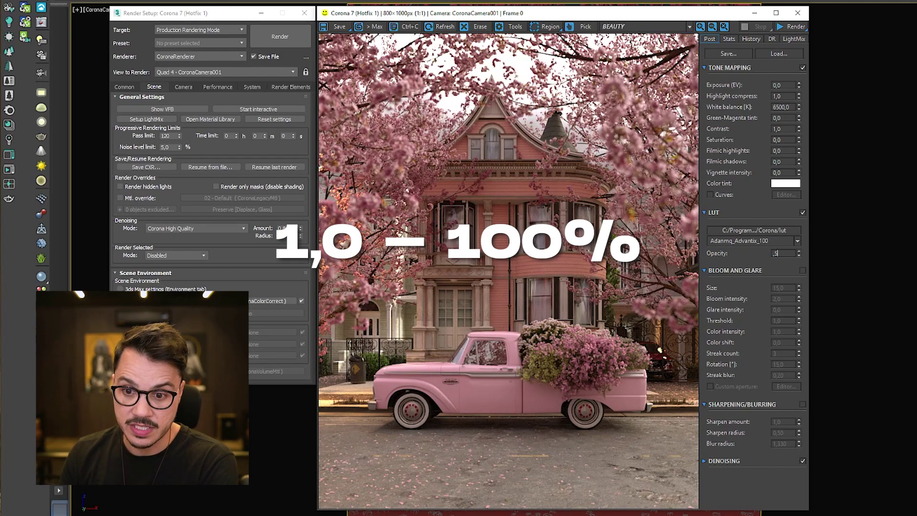
key("Return")
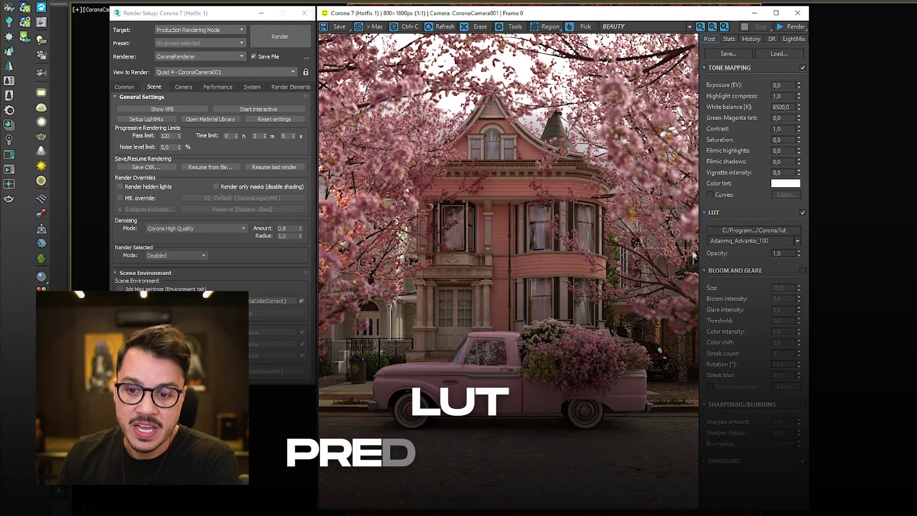
Step: Preview the Adanmq_Advantix_200 and 400 LUT presets, then return to Advantix_100
left_click(798, 241)
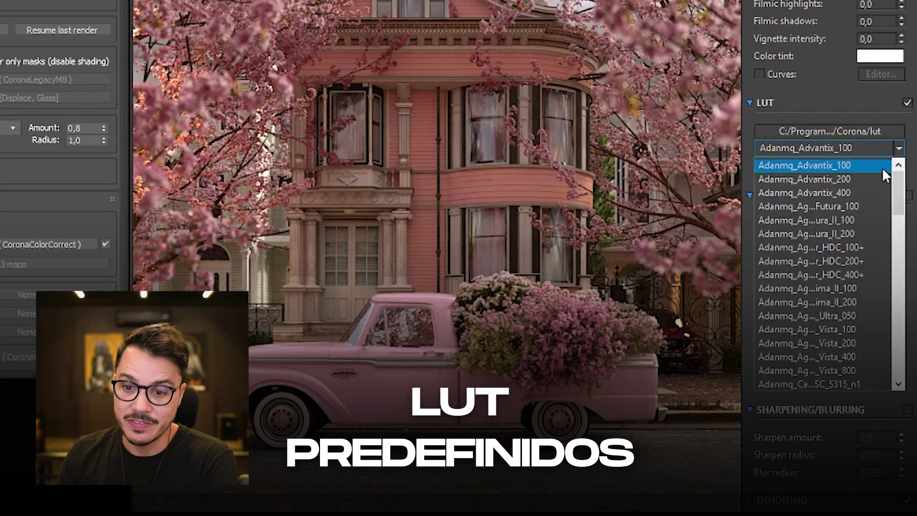
mouse_move(899, 180)
left_mouse_down()
mouse_move(898, 394)
mouse_move(899, 165)
left_mouse_up()
left_click(841, 157)
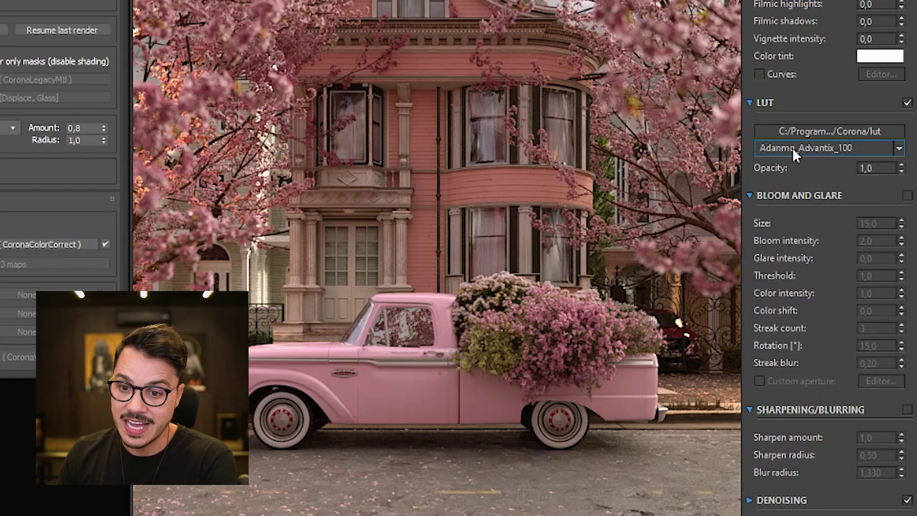
left_click(865, 150)
left_click(821, 149)
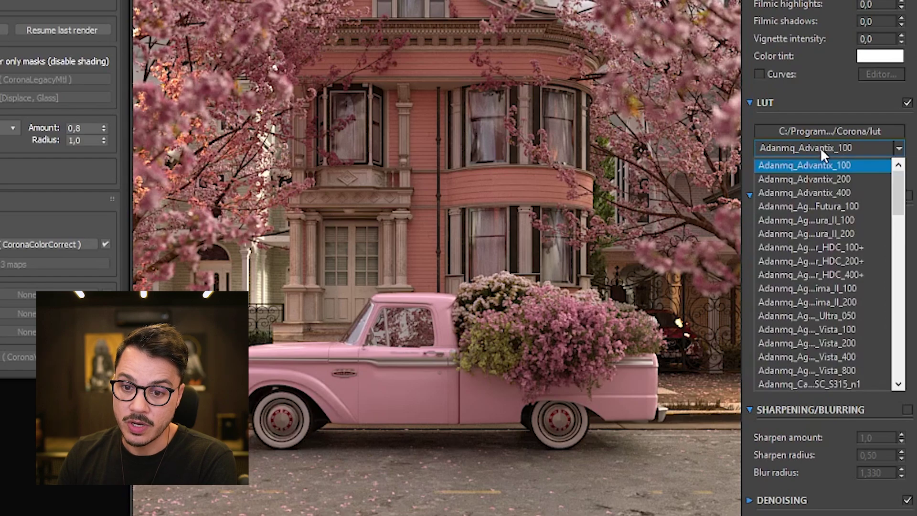
left_click(818, 176)
left_click(833, 146)
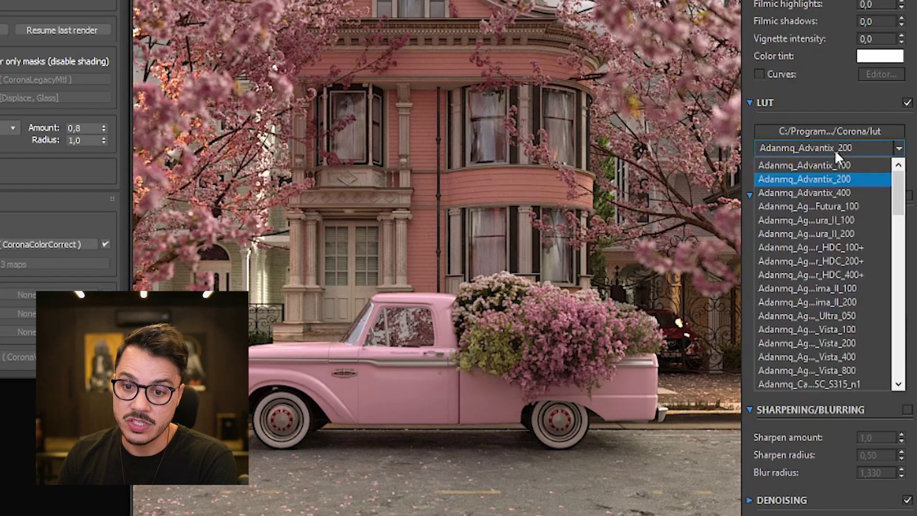
left_click(834, 191)
left_click(848, 147)
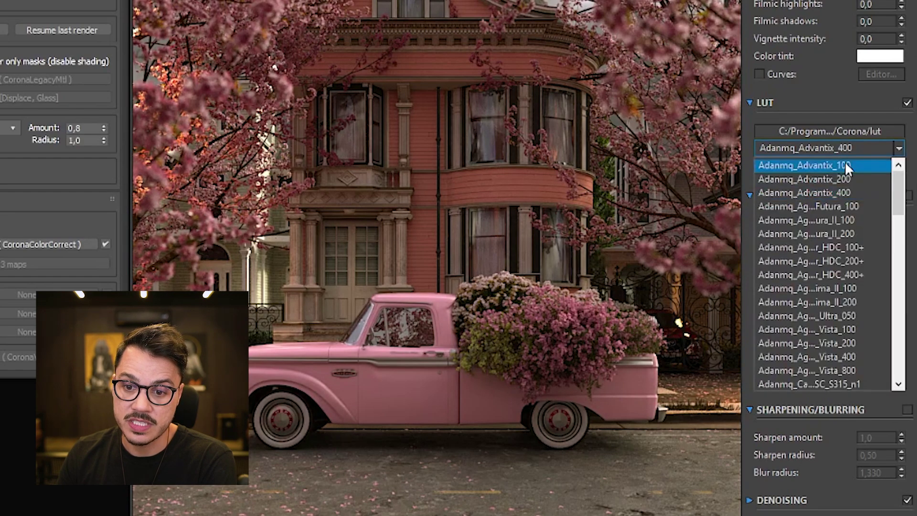
left_click(845, 164)
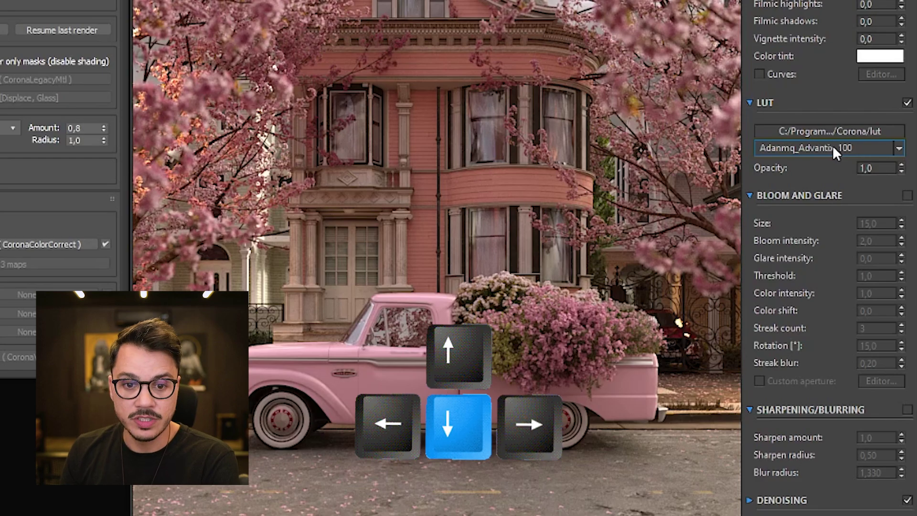
Step: Step through the next several LUT presets, briefly disabling the LUT to compare
key("Down")
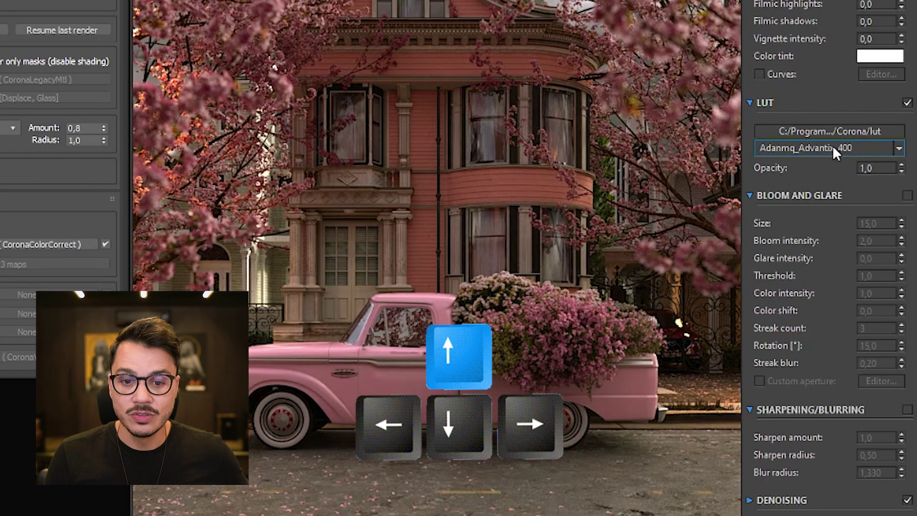
key("Down")
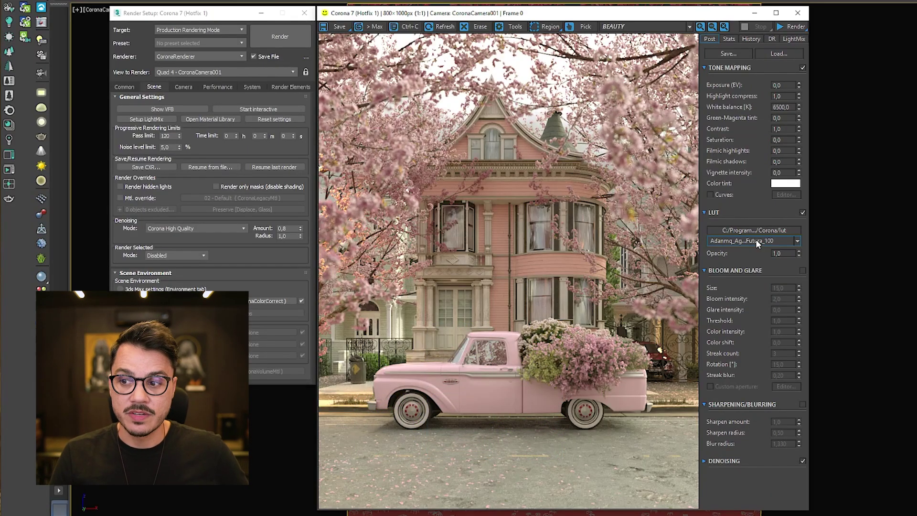
key("Down")
key("Down")
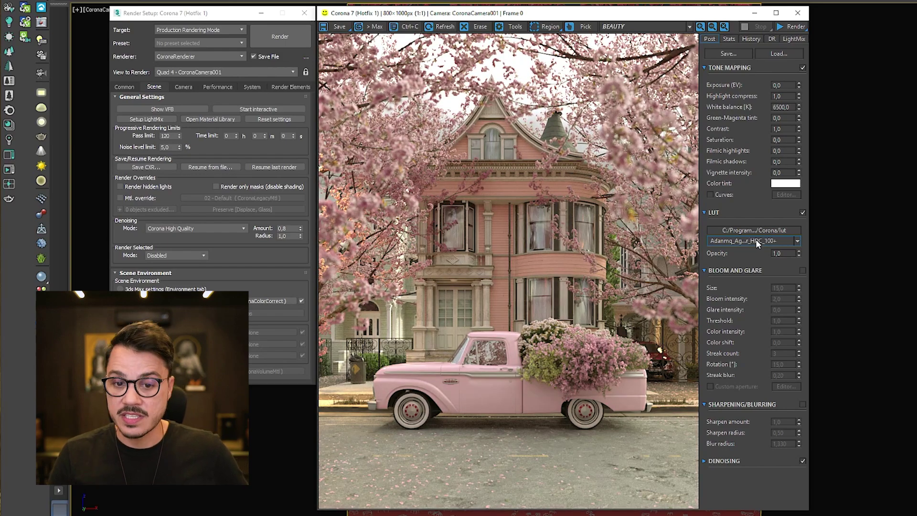
key("Down")
key("Down")
key("Down")
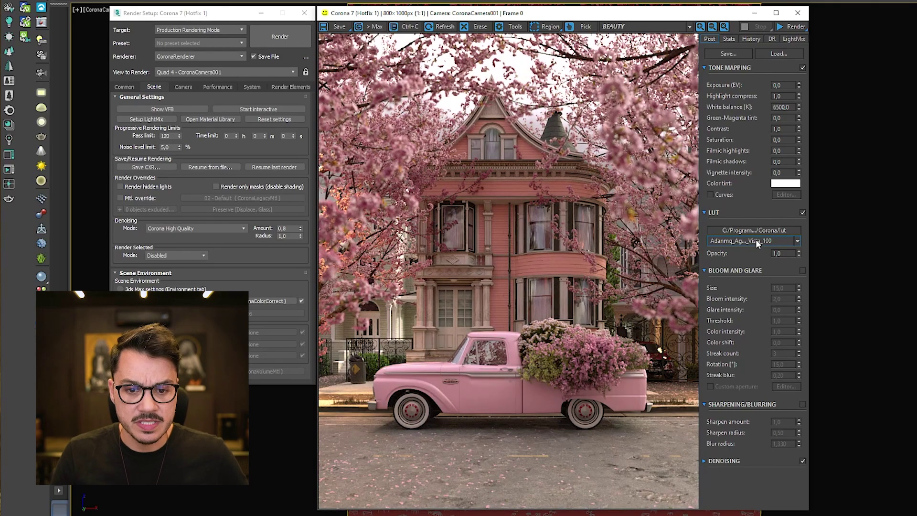
key("Down")
key("Down")
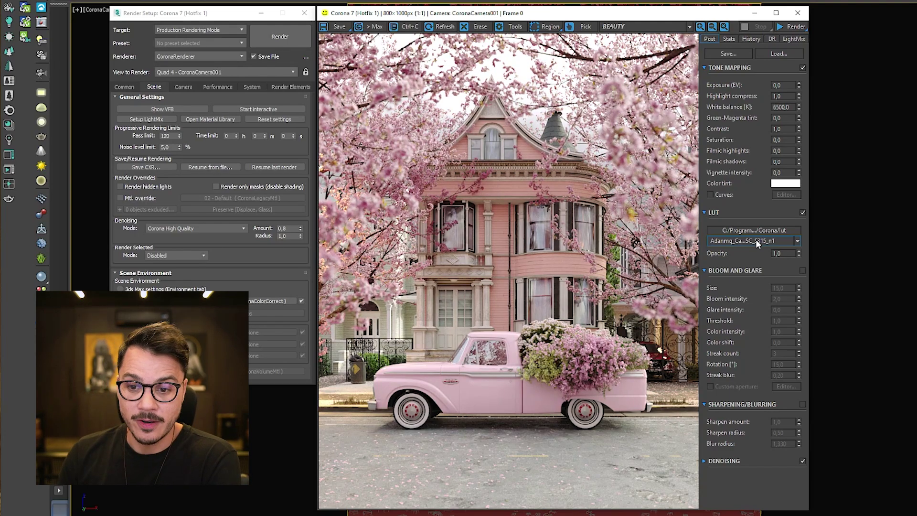
left_click(801, 212)
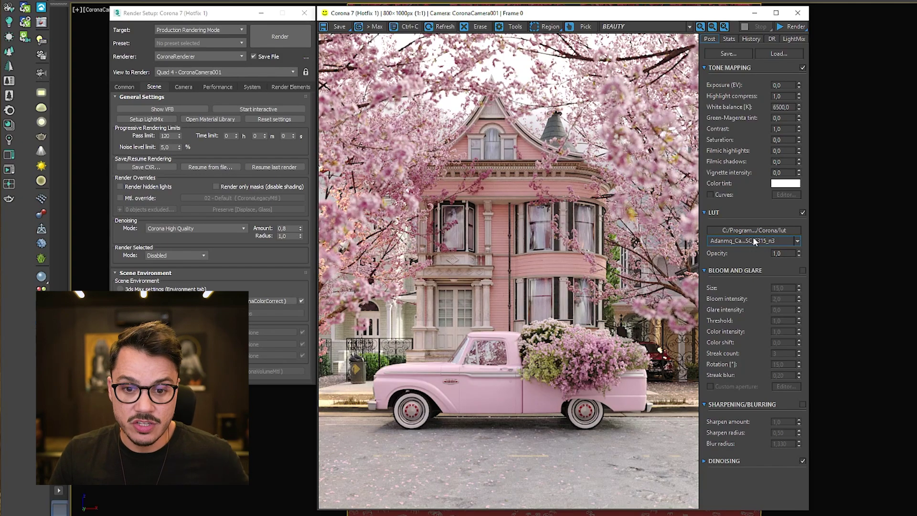
Step: Scroll through the remaining LUT presets, ending on the Kim_Amlan…graphic_03 pastel look
scroll(752, 236, "down", 1)
scroll(753, 241, "down", 1)
scroll(752, 241, "down", 1)
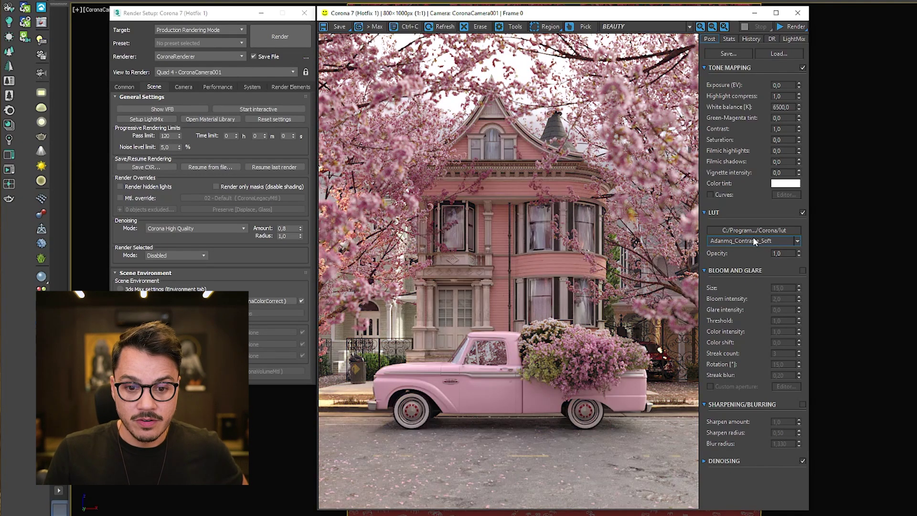
scroll(755, 241, "up", 1)
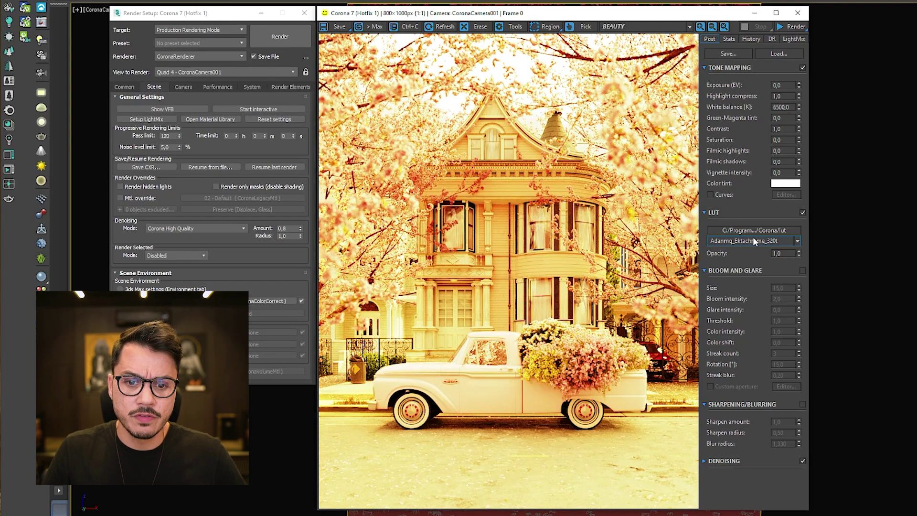
scroll(755, 241, "down", 1)
scroll(755, 241, "down", 1)
scroll(754, 241, "down", 1)
scroll(754, 242, "down", 1)
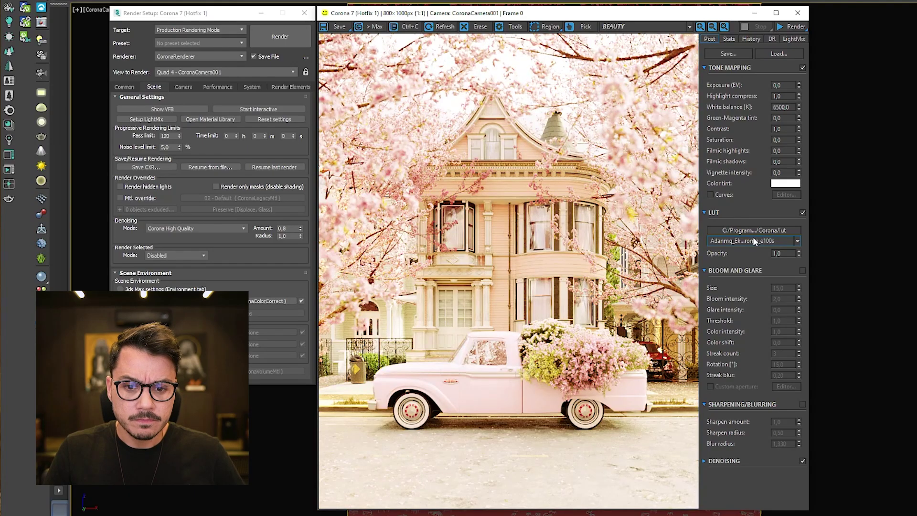
scroll(752, 236, "down", 1)
scroll(753, 237, "down", 2)
scroll(752, 236, "down", 1)
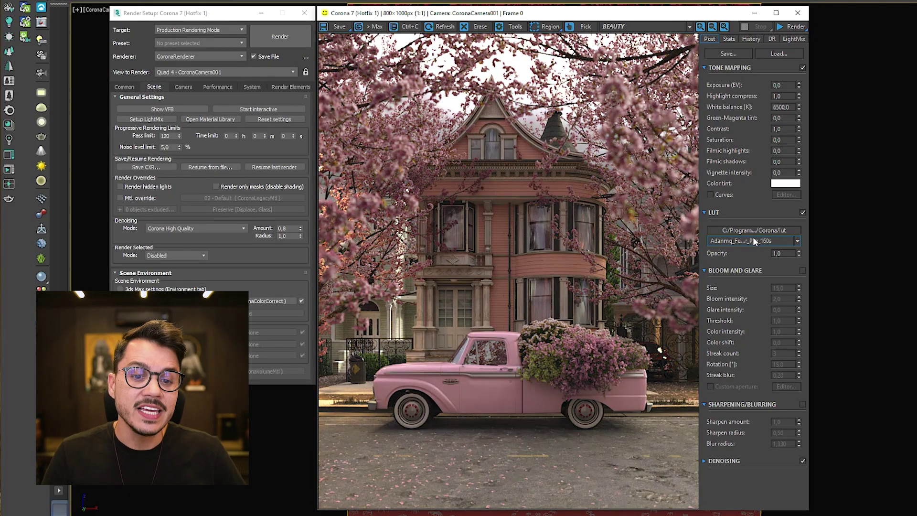
scroll(752, 237, "down", 1)
scroll(752, 237, "down", 1)
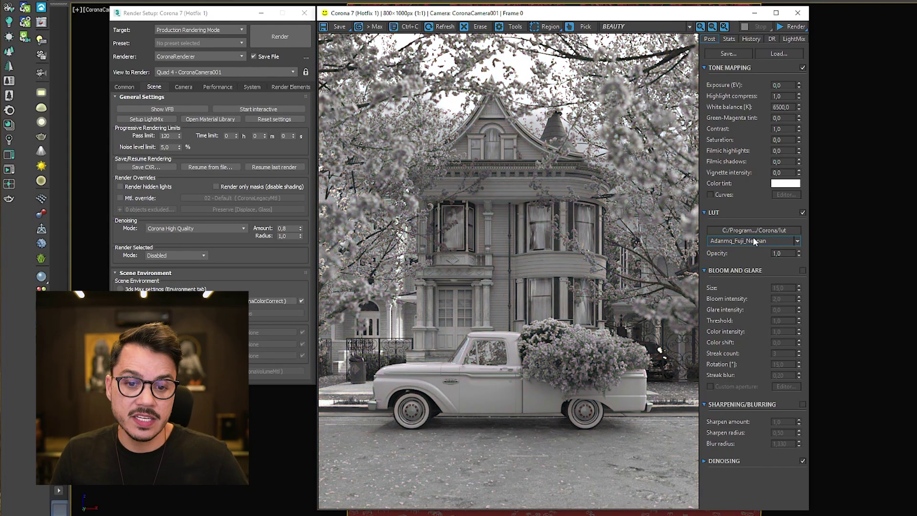
scroll(753, 237, "down", 1)
scroll(752, 237, "down", 1)
scroll(753, 239, "down", 1)
scroll(754, 241, "down", 1)
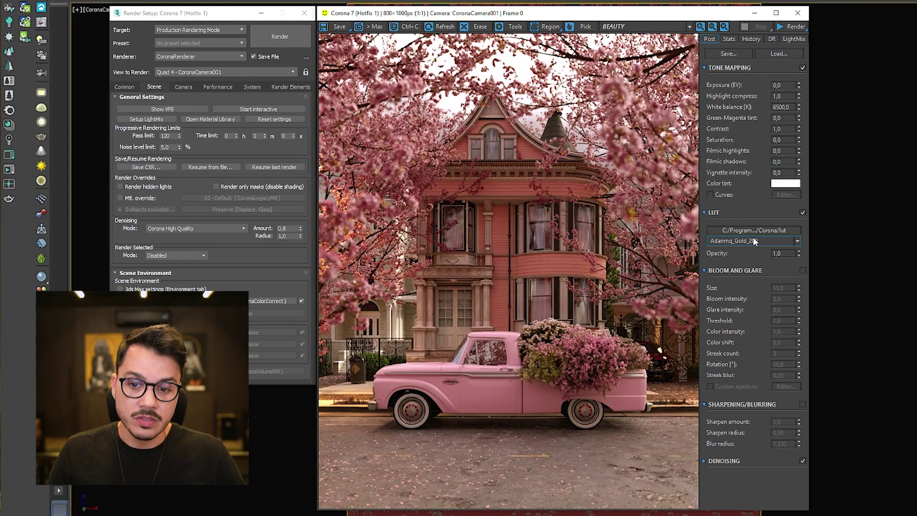
scroll(754, 241, "down", 1)
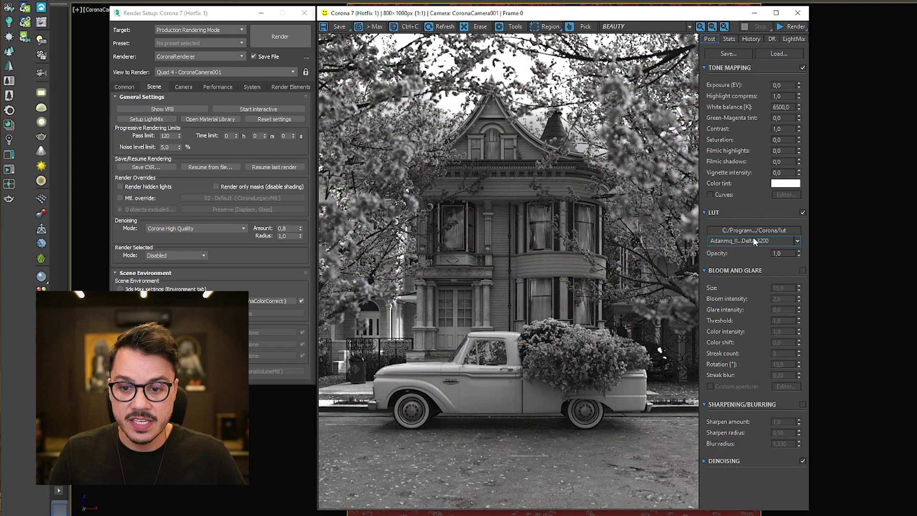
scroll(752, 237, "down", 1)
scroll(753, 236, "down", 1)
scroll(752, 237, "down", 1)
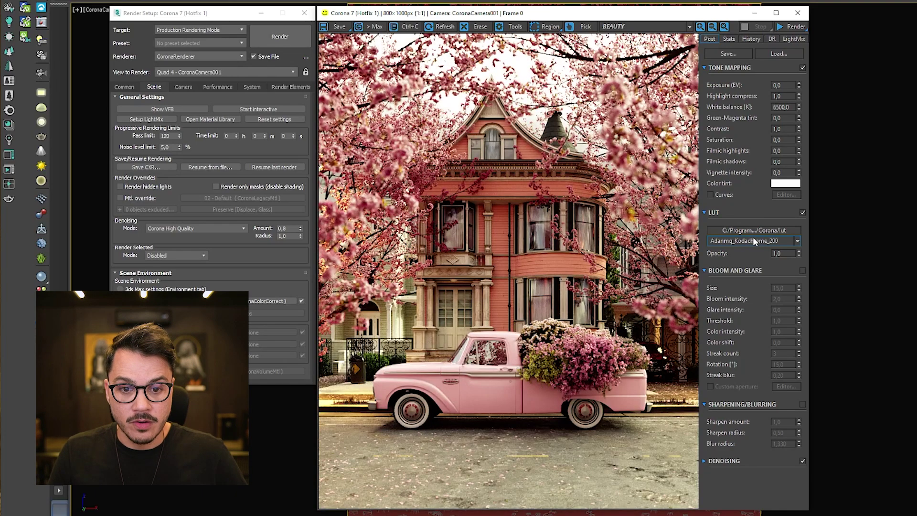
scroll(753, 237, "down", 1)
scroll(752, 237, "down", 1)
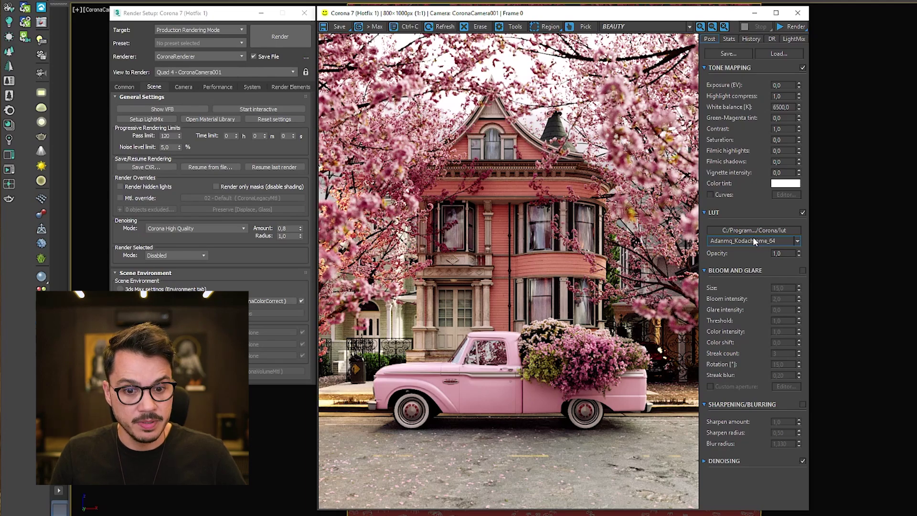
scroll(753, 237, "down", 1)
scroll(753, 237, "down", 1)
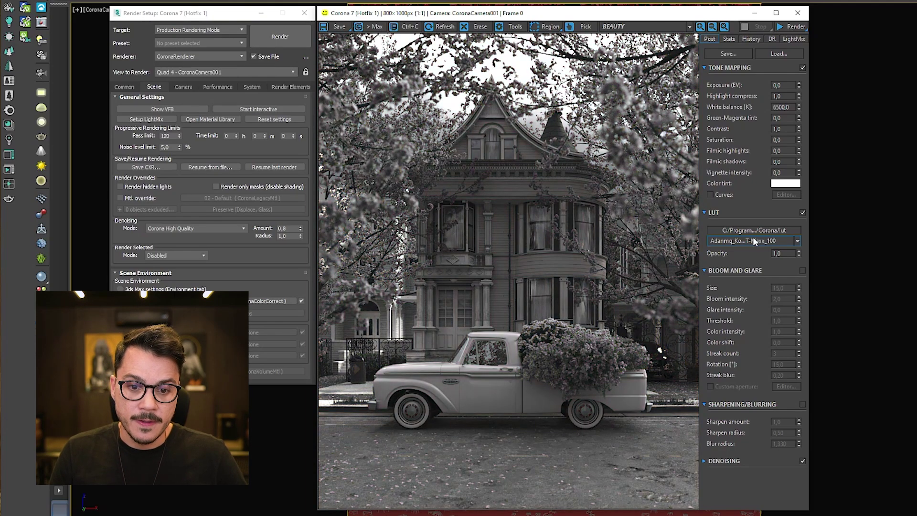
scroll(753, 237, "down", 1)
scroll(753, 237, "down", 1)
scroll(753, 237, "down", 1)
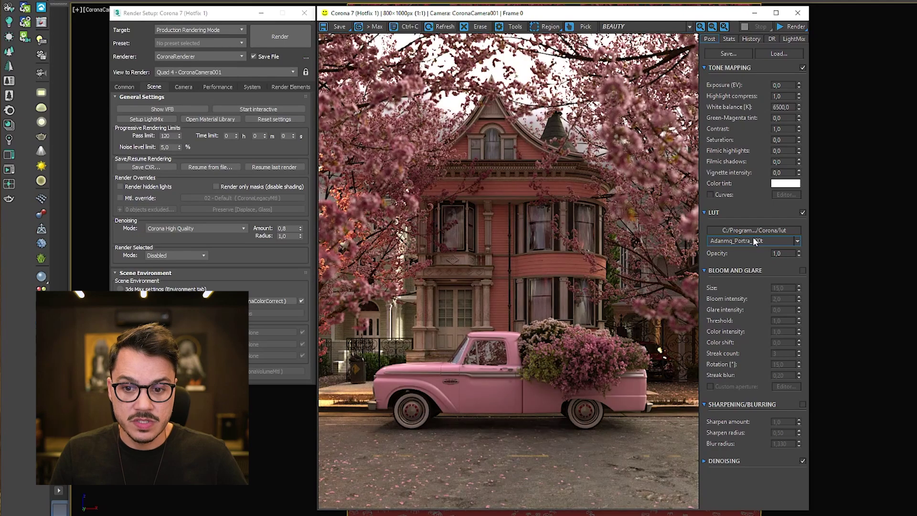
scroll(754, 241, "down", 2)
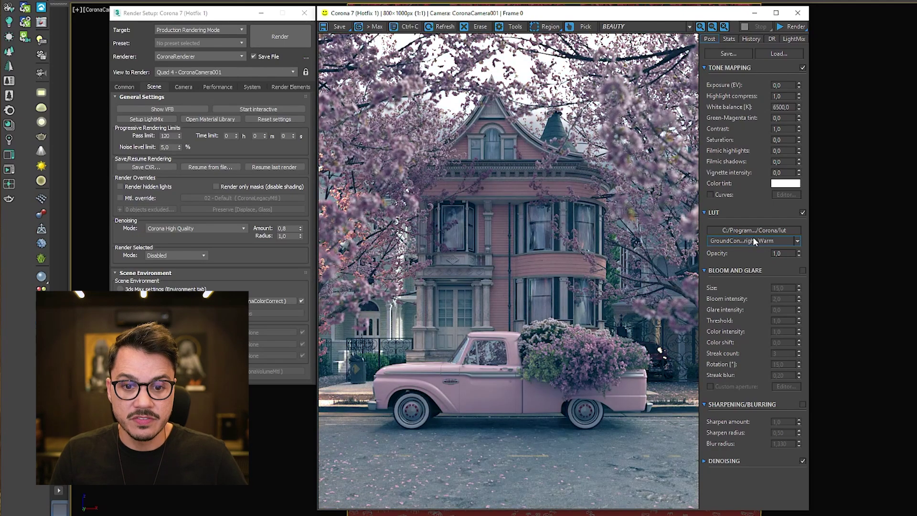
scroll(753, 237, "down", 1)
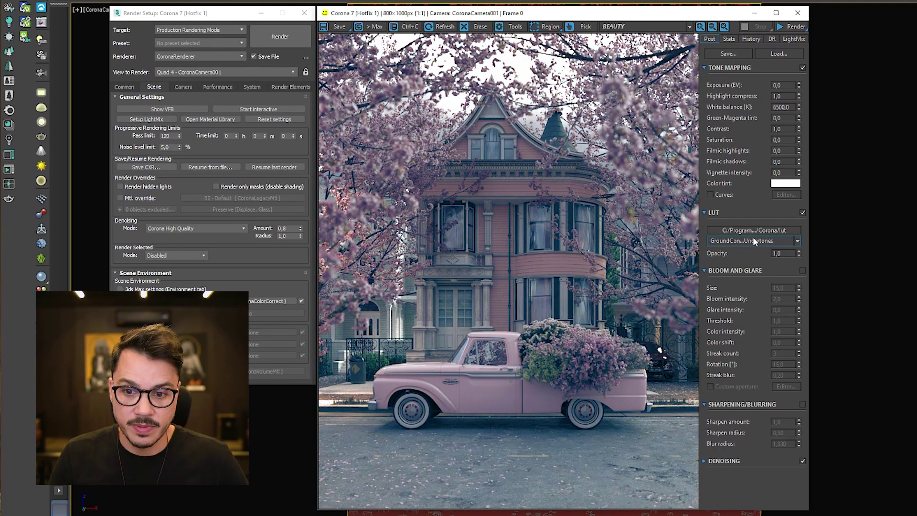
scroll(753, 237, "down", 1)
scroll(753, 236, "down", 1)
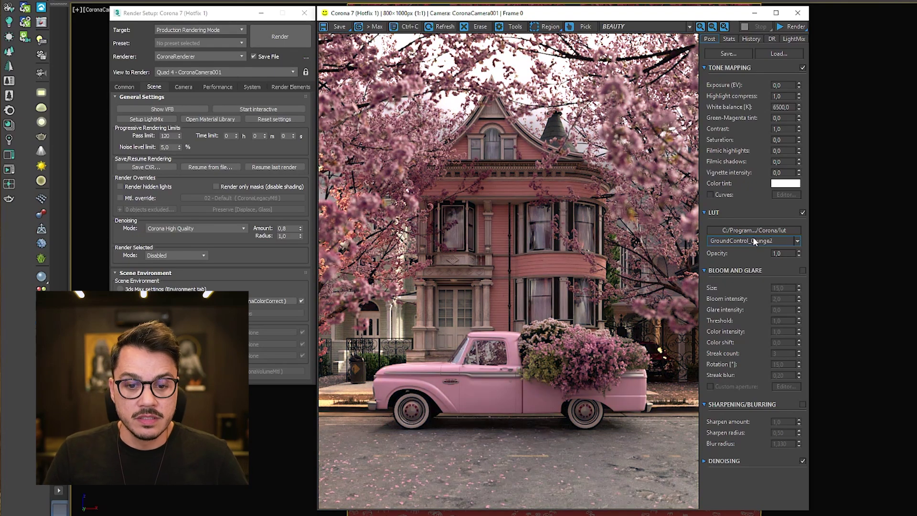
scroll(753, 237, "down", 1)
scroll(753, 237, "down", 1)
scroll(753, 236, "down", 1)
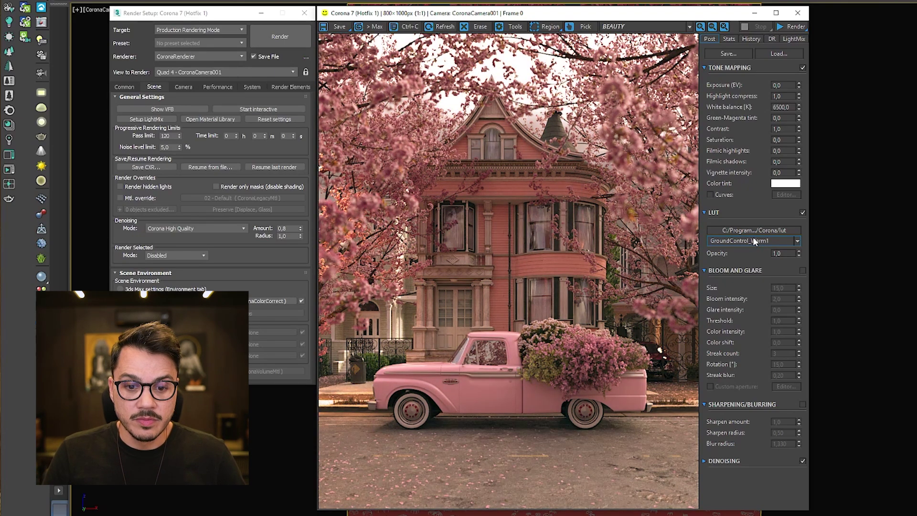
scroll(752, 237, "down", 1)
scroll(752, 237, "down", 1)
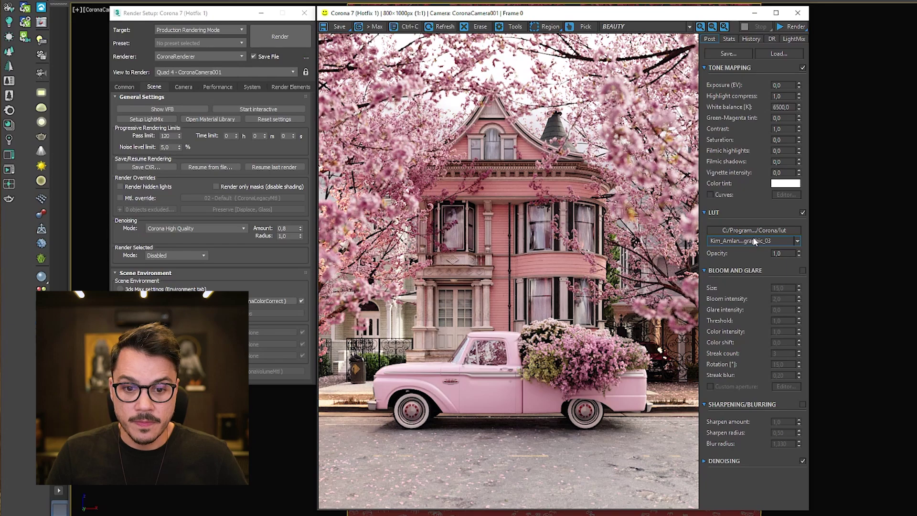
scroll(753, 237, "down", 1)
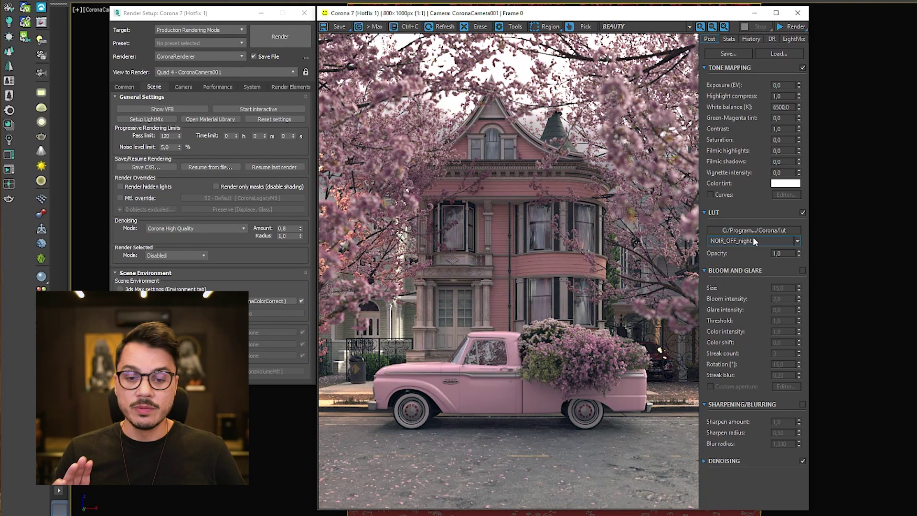
scroll(753, 236, "up", 1)
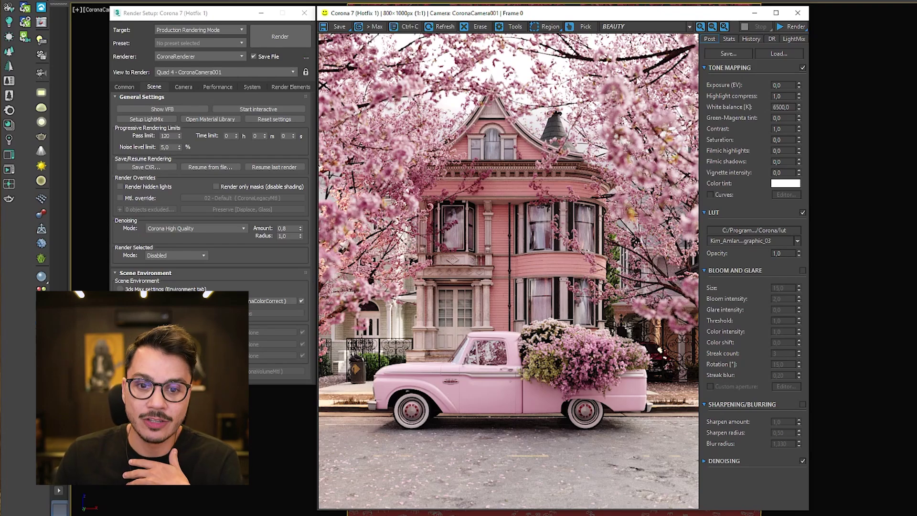
left_click(772, 243)
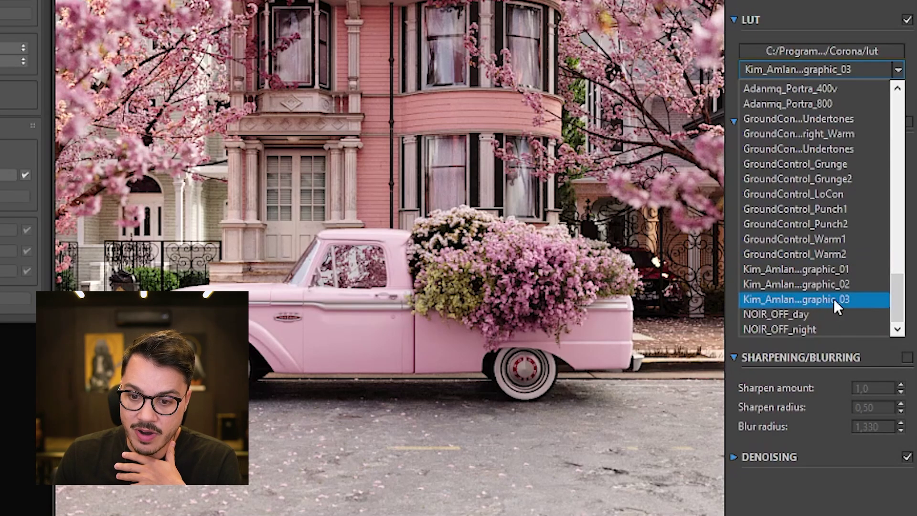
left_click(833, 299)
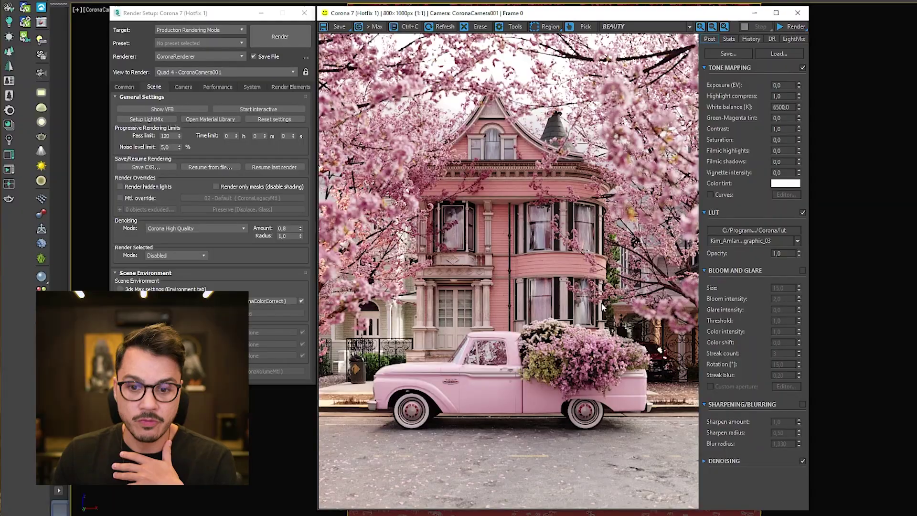
left_click(801, 213)
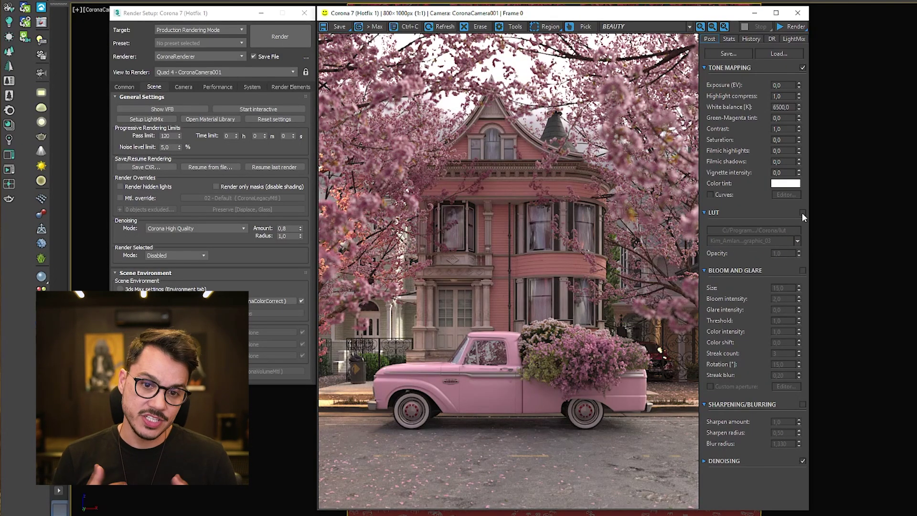
left_click(803, 213)
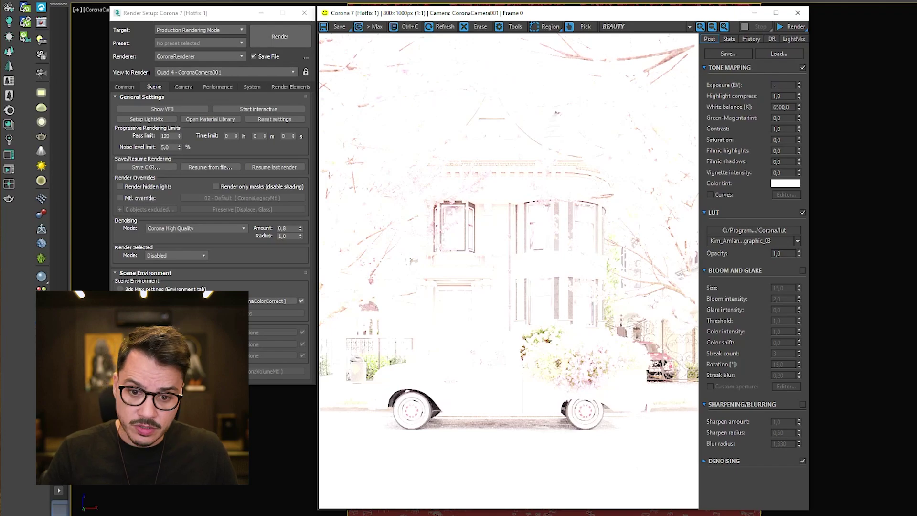
type("0")
key("Return")
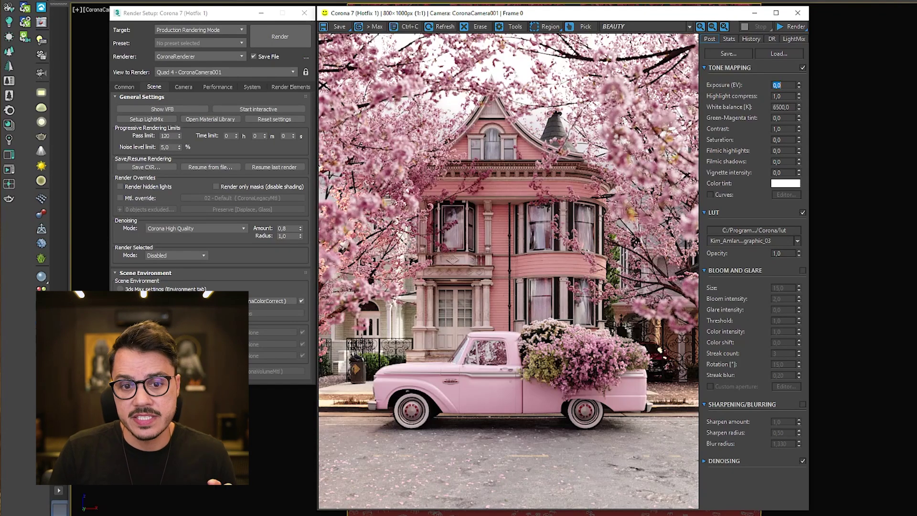
left_click(791, 94)
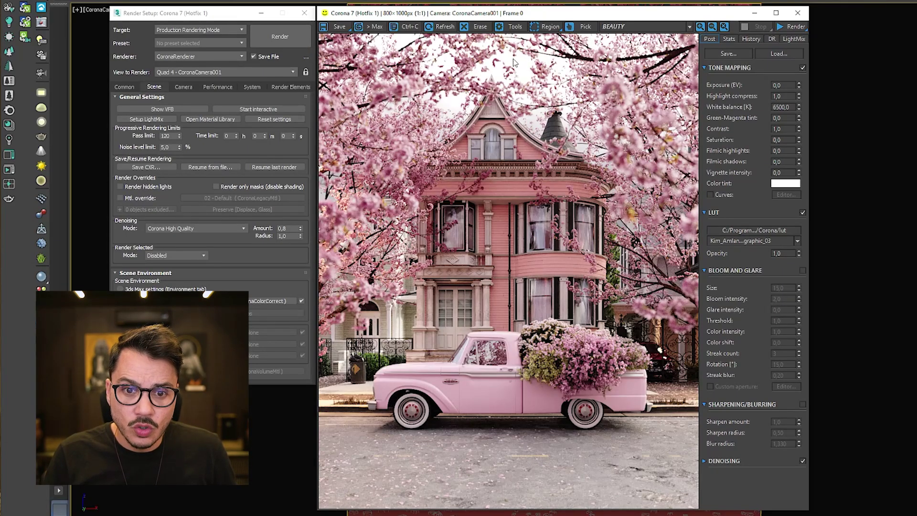
scroll(513, 62, "up", 3)
scroll(506, 114, "down", 1)
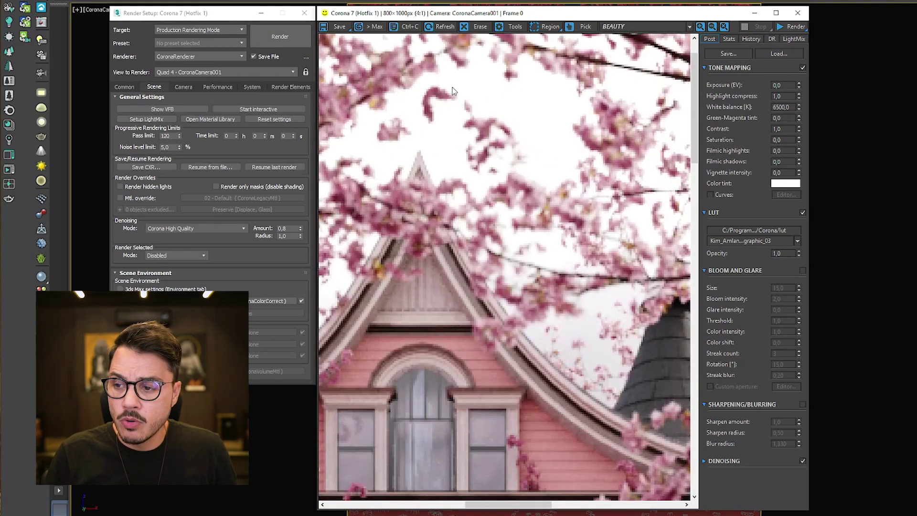
Step: Try Highlight compress at 2, 1 and 3, then settle on 5,0
scroll(475, 134, "down", 2)
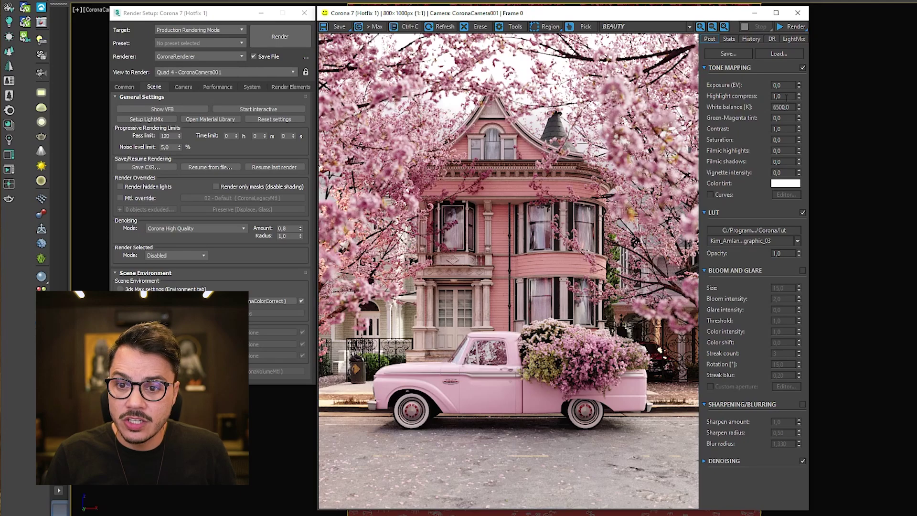
double_click(783, 96)
type("2")
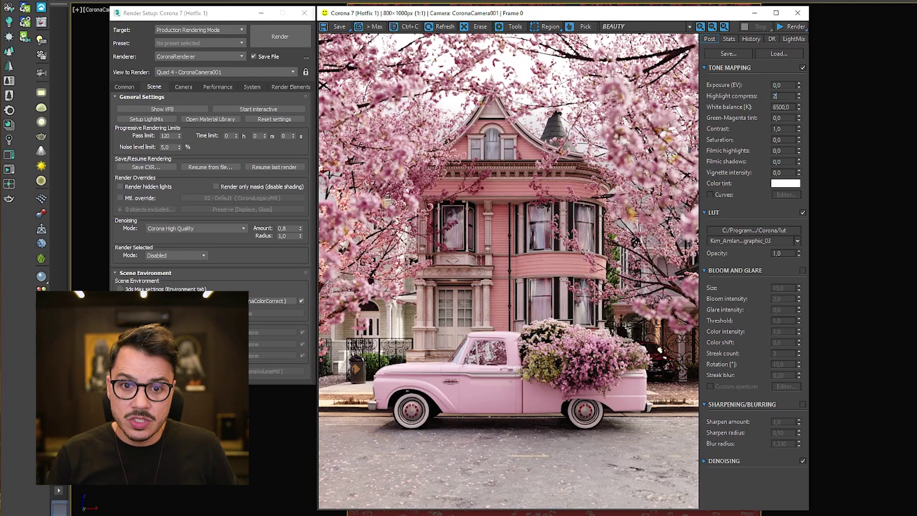
key("Return")
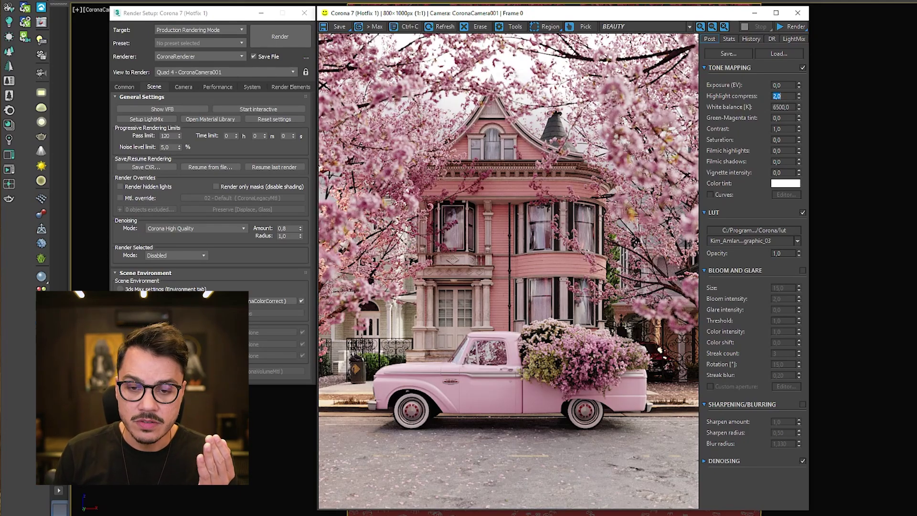
scroll(493, 49, "up", 1)
scroll(536, 69, "up", 1)
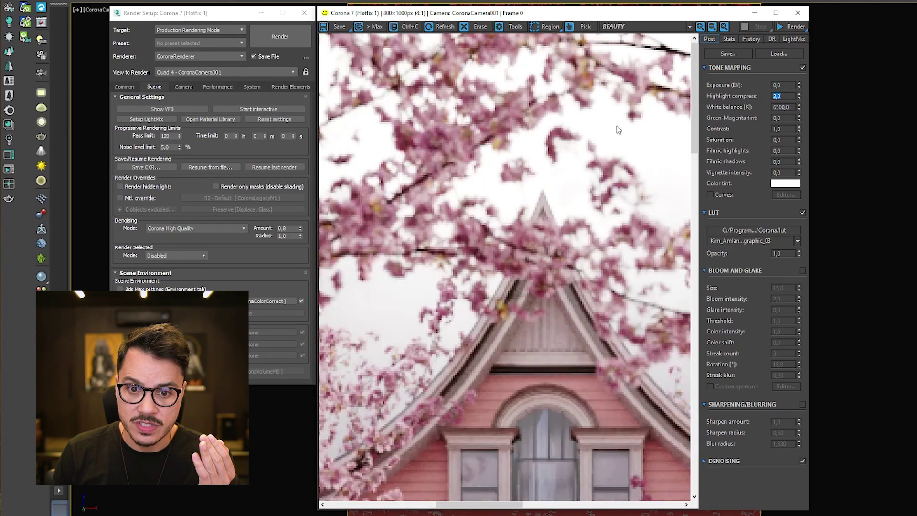
type("1")
key("Return")
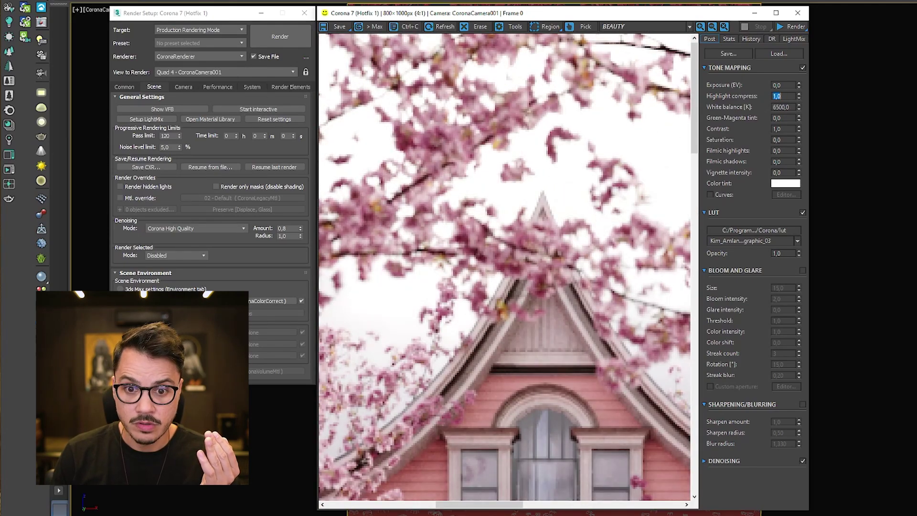
type("3")
key("Return")
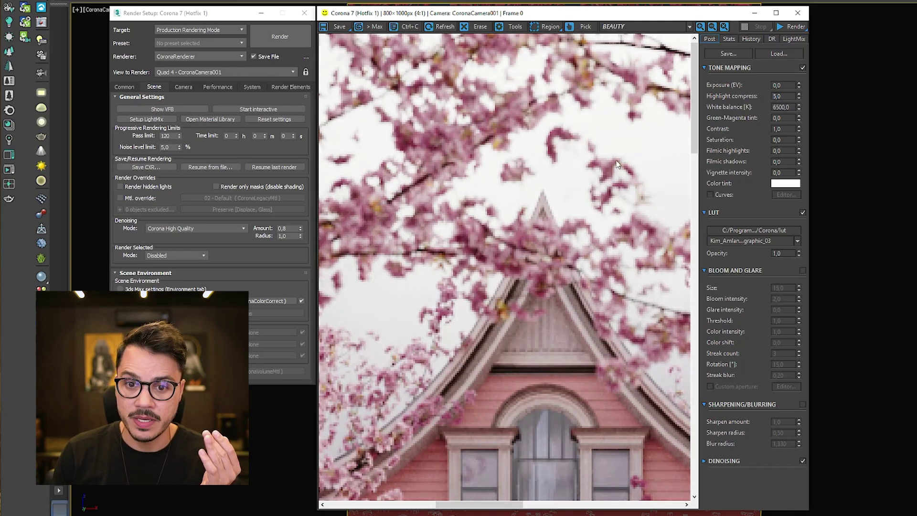
scroll(611, 162, "down", 3)
scroll(532, 148, "up", 1)
type("1")
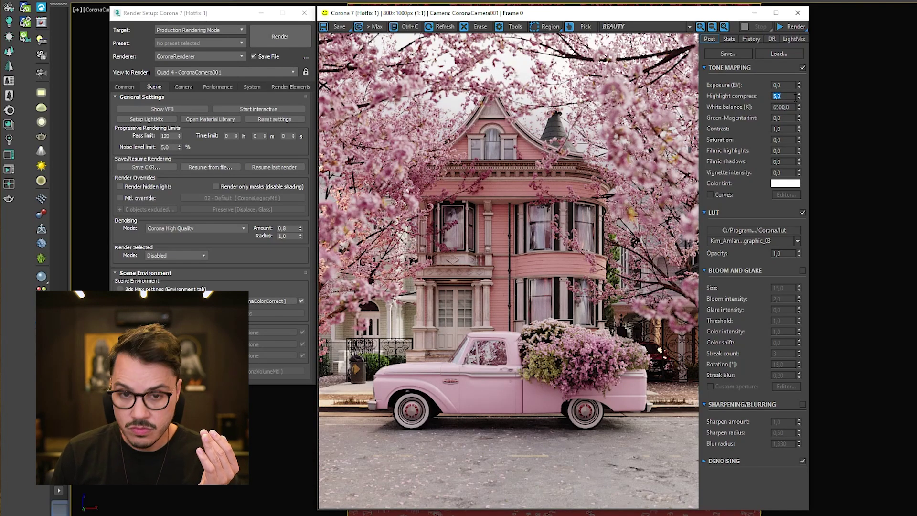
key("Return")
key("Return")
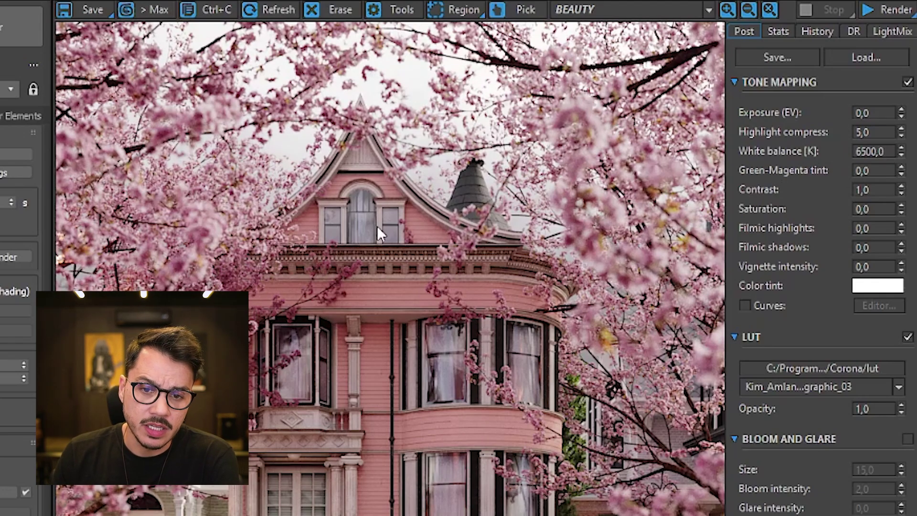
Step: Set Saturation to -0,050 after trying 0,10, -0,10 and 0
double_click(882, 190)
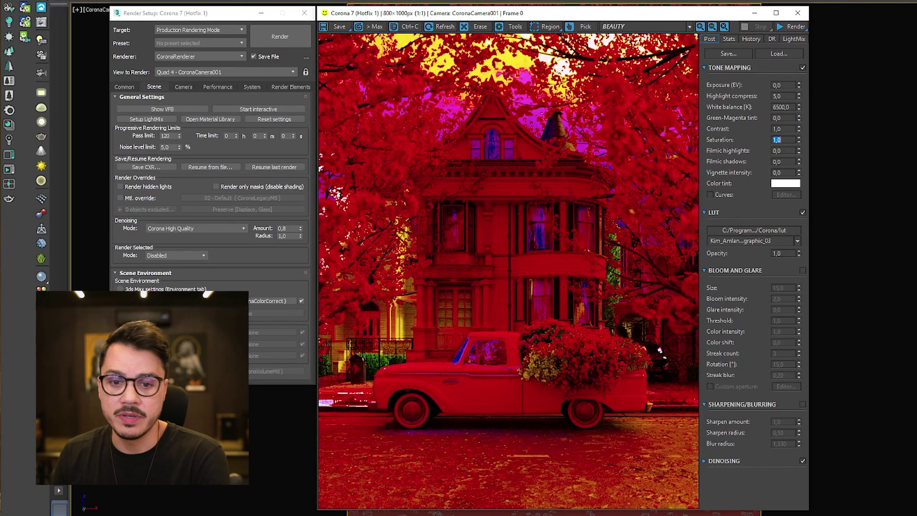
type("0,10")
key("Return")
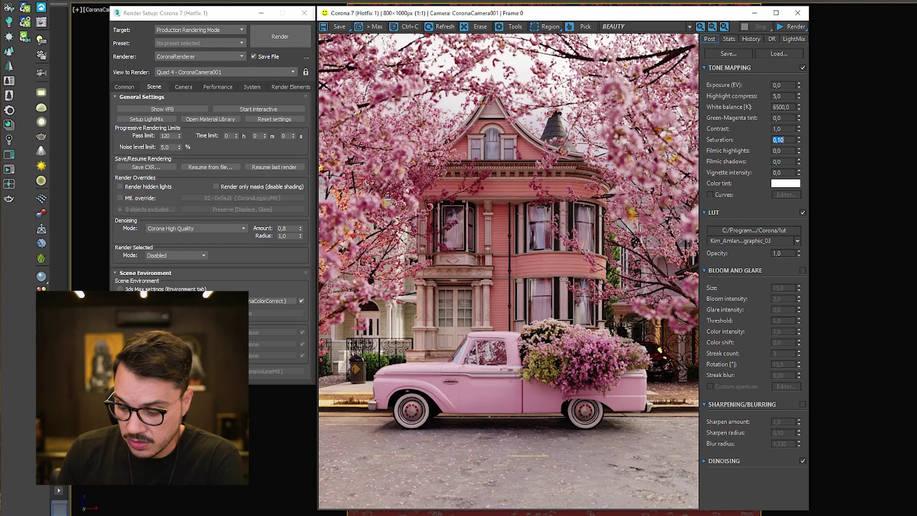
type("-0,10")
key("Return")
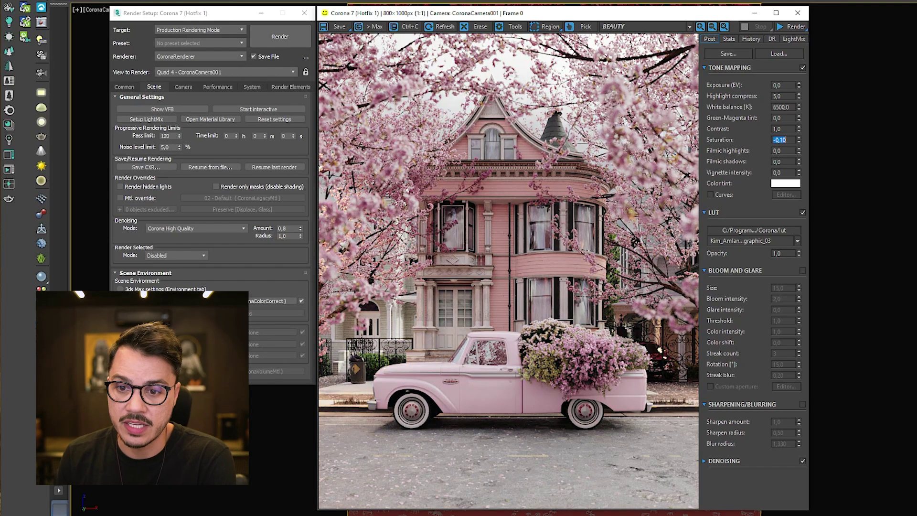
type("0")
key("Return")
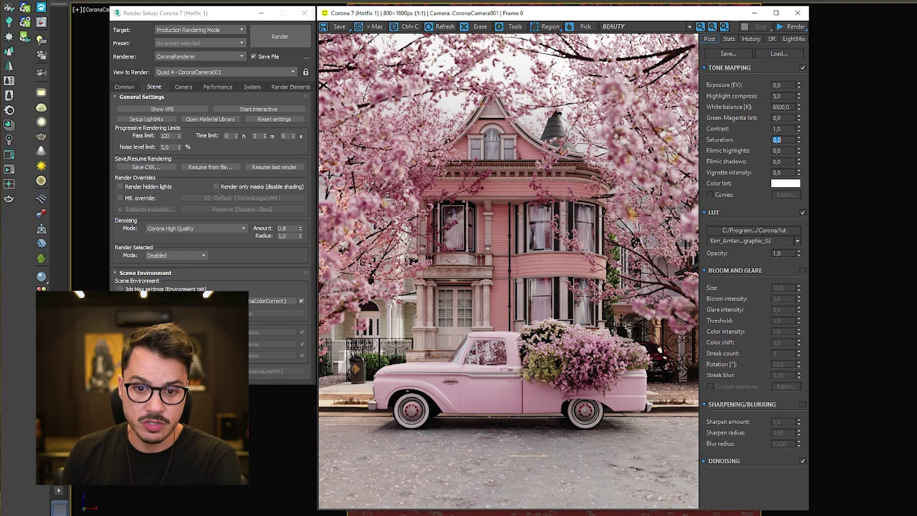
type("5")
key("Return")
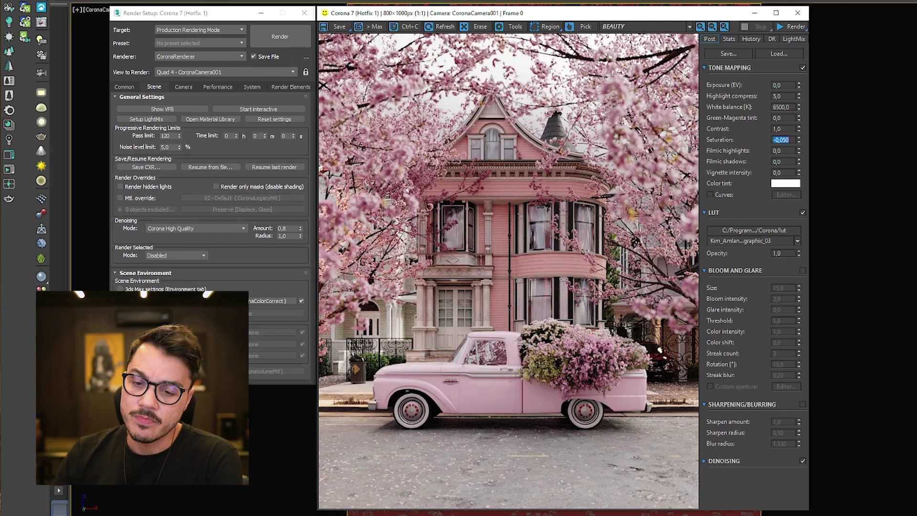
Step: Test Filmic highlights at 1,0, then leave Filmic highlights and shadows at 0,0
double_click(778, 151)
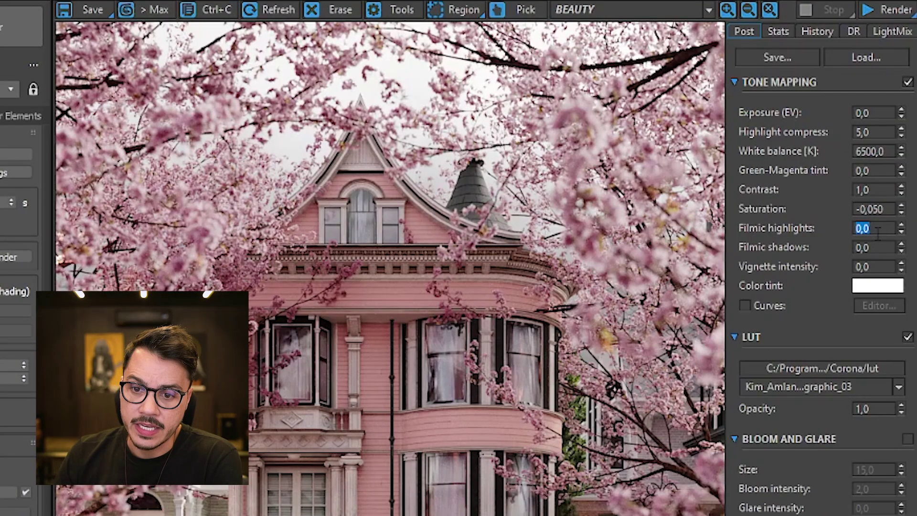
type("1")
key("Return")
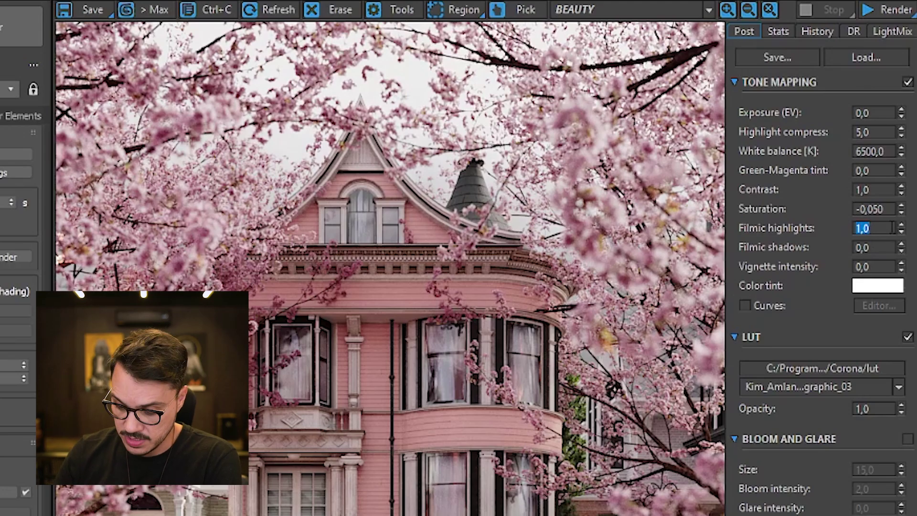
type("0")
key("Return")
double_click(872, 248)
type("1")
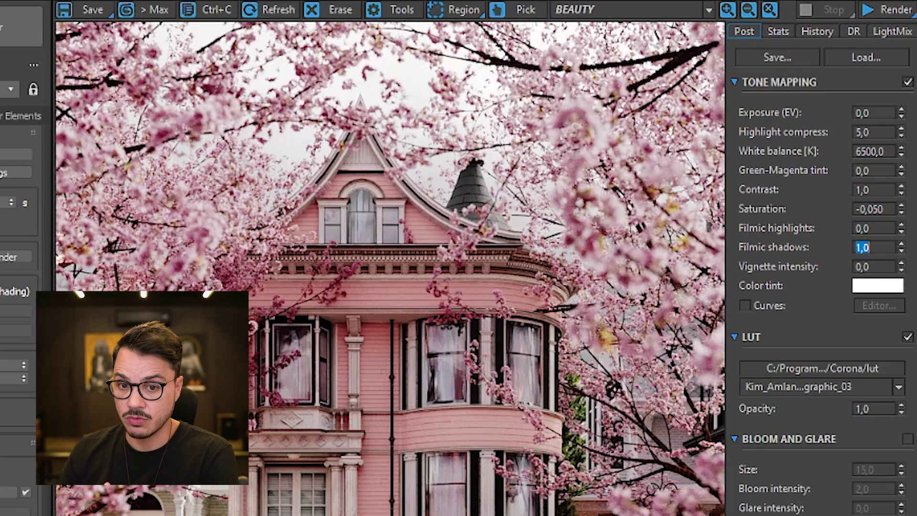
type("0")
key("Return")
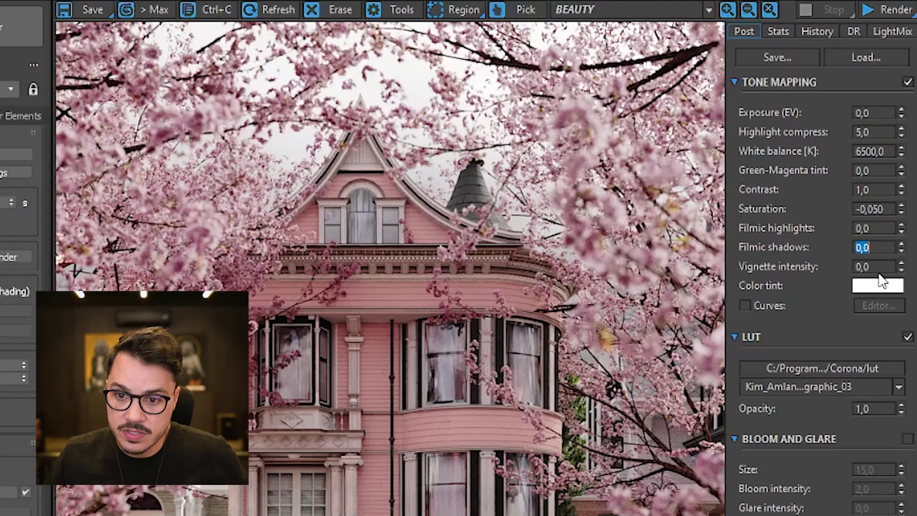
Step: Test a strong Vignette intensity of 5, then set it back to 1,0
left_click(881, 268)
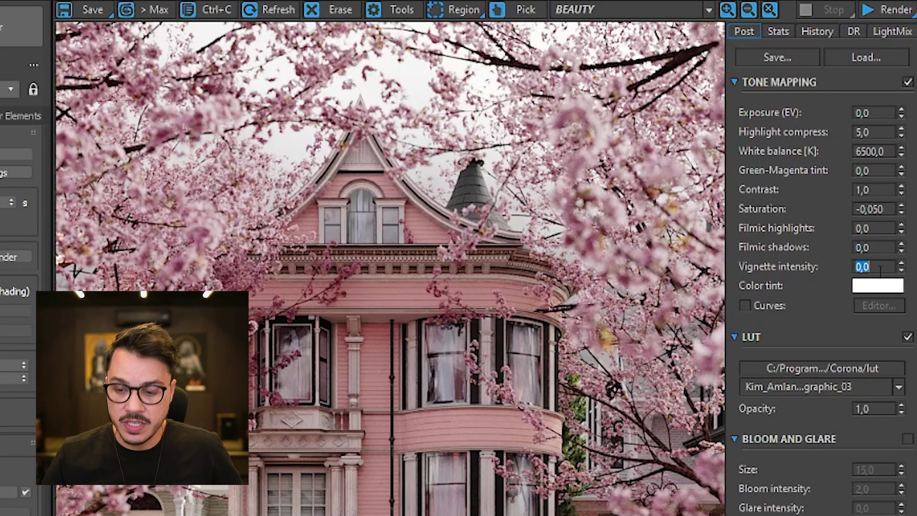
type("1")
key("Return")
type("5")
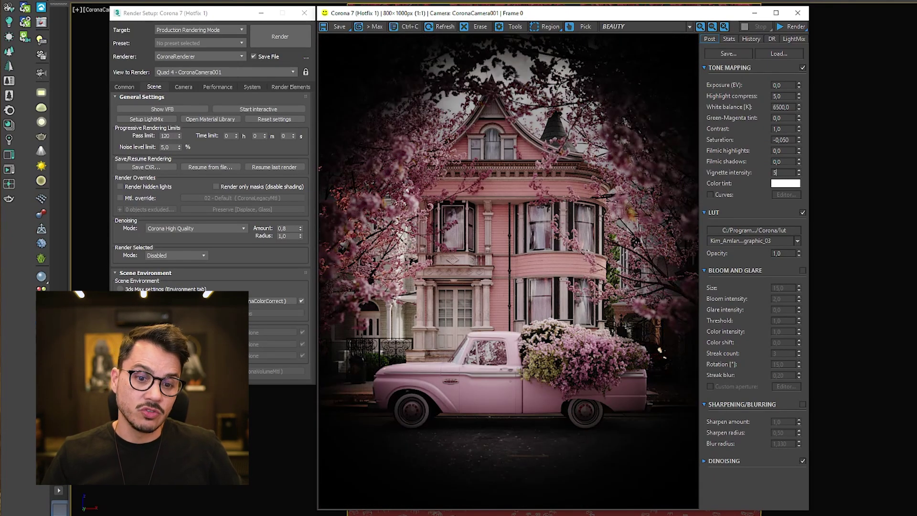
key("Return")
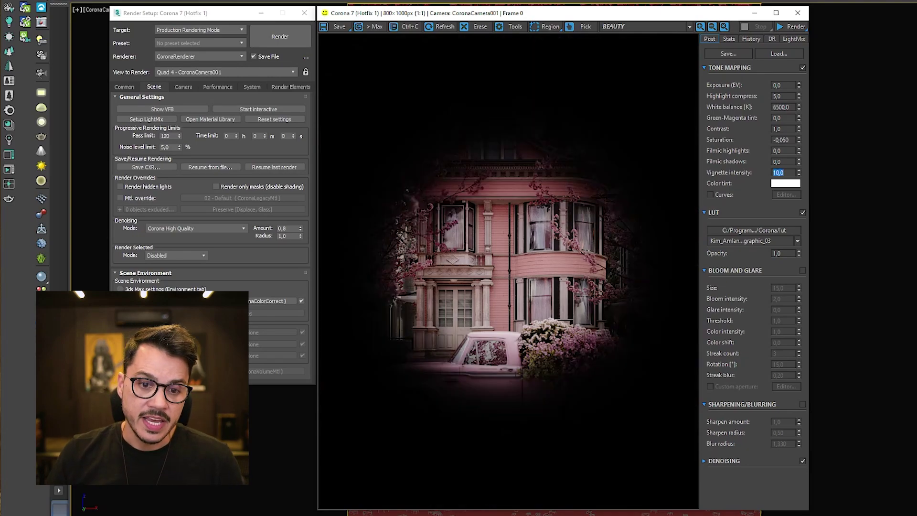
type("1")
key("Return")
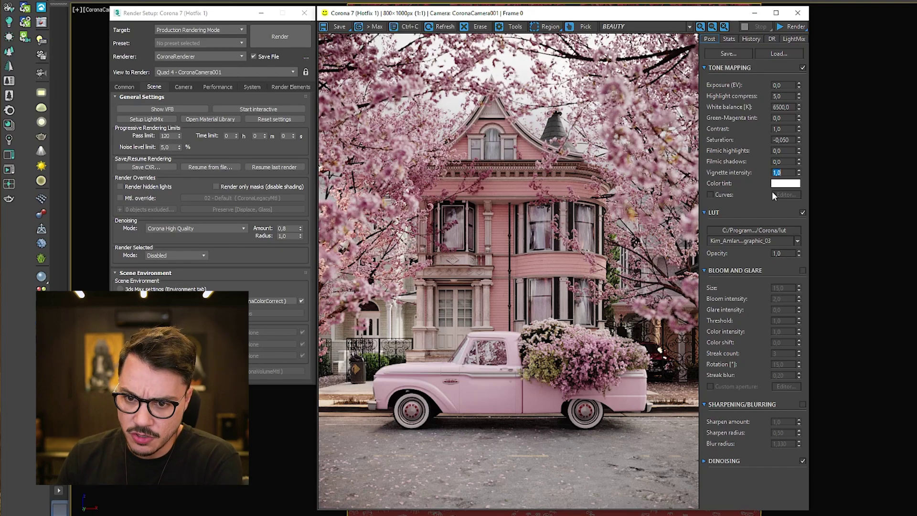
Step: Collapse the LUT rollout and compare tone mapping and LUT off versus on, leaving both on
left_click(758, 211)
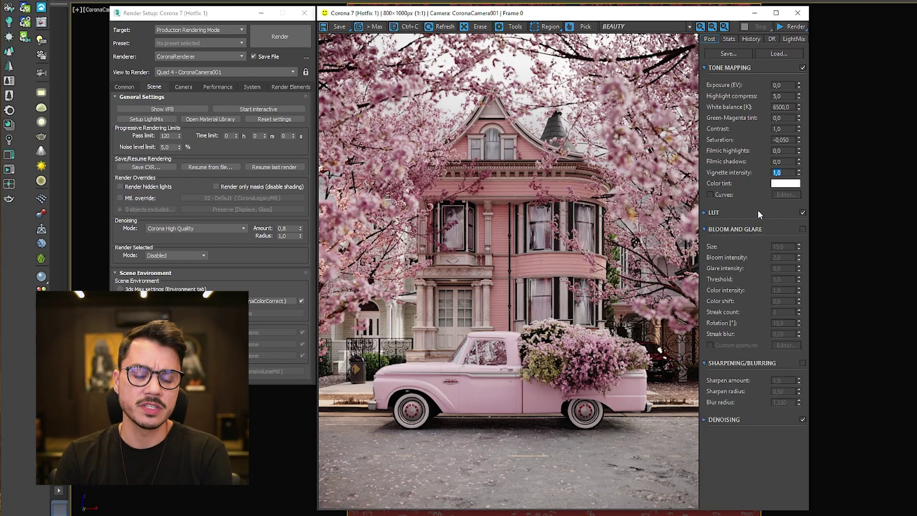
left_click(802, 68)
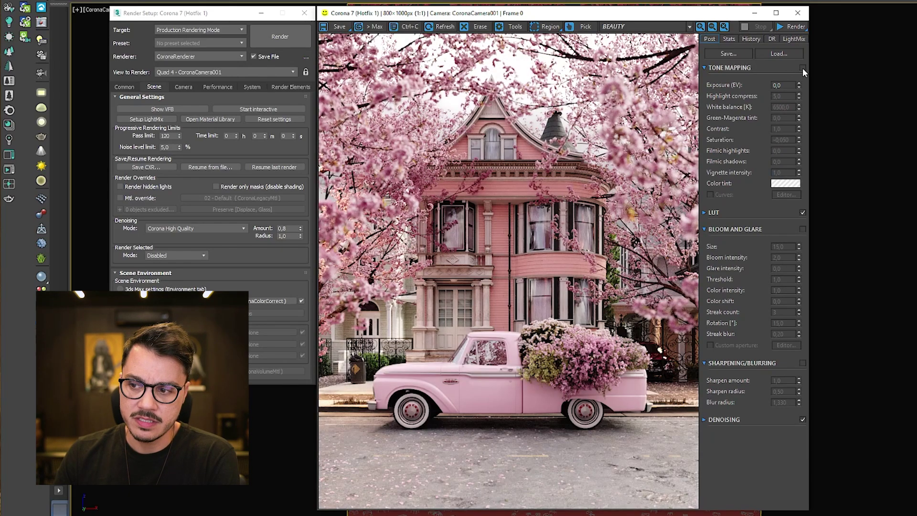
left_click(803, 68)
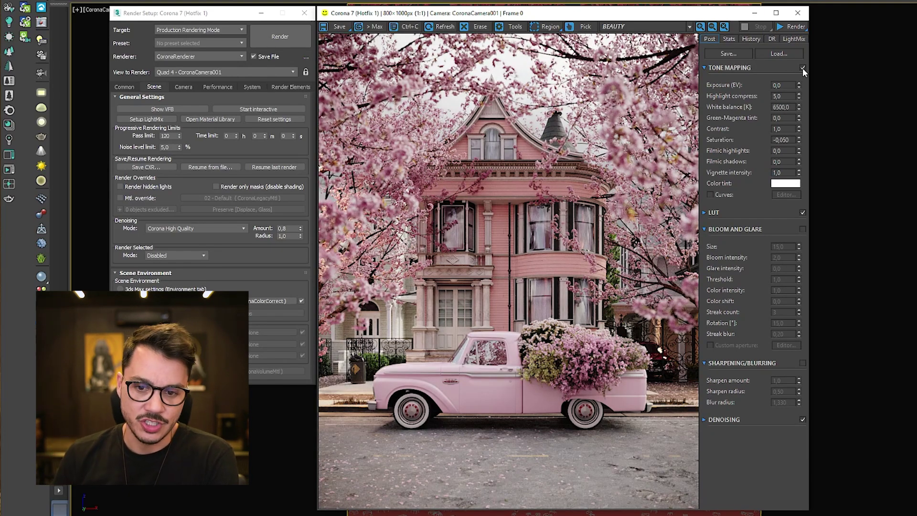
left_click(802, 213)
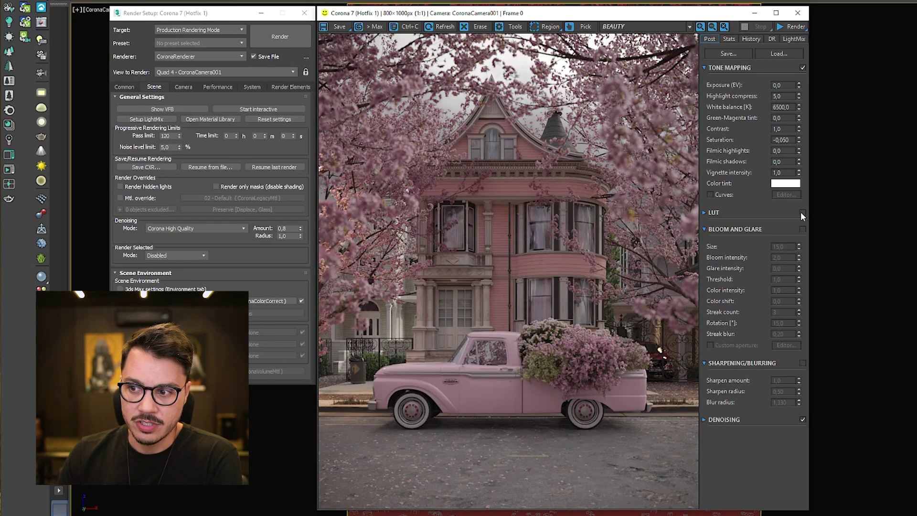
left_click(802, 213)
left_click(802, 212)
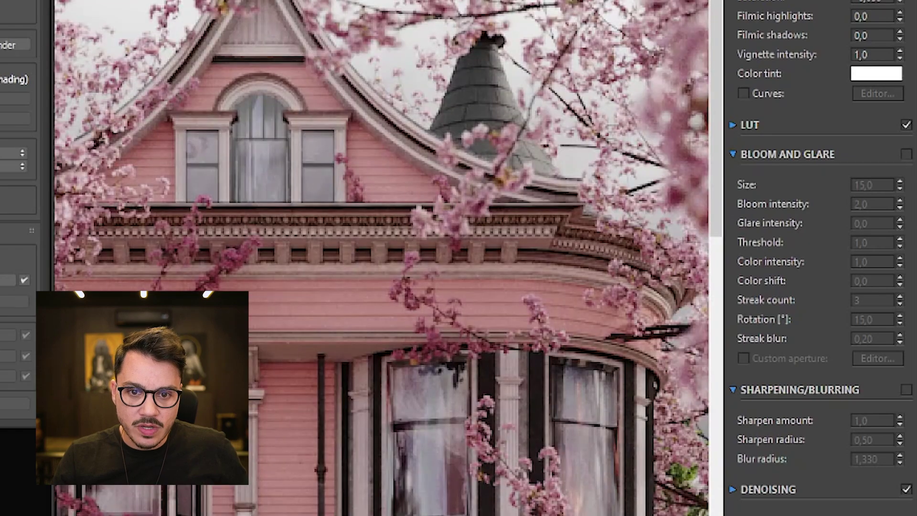
Step: Enable Bloom and Glare (size 15, bloom intensity 2), comparing the headlight glow off and on
scroll(601, 342, "down", 3)
scroll(601, 342, "up", 3)
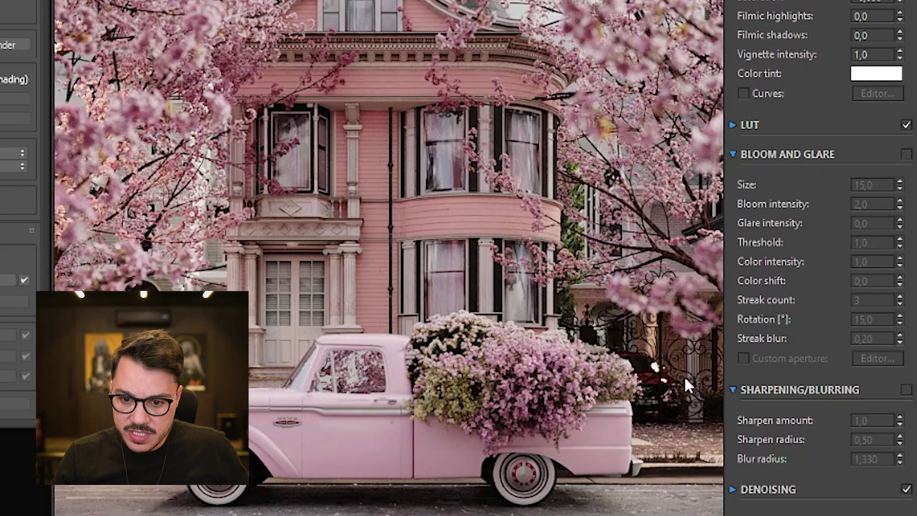
left_click(906, 154)
left_click_drag(588, 84, 603, 108)
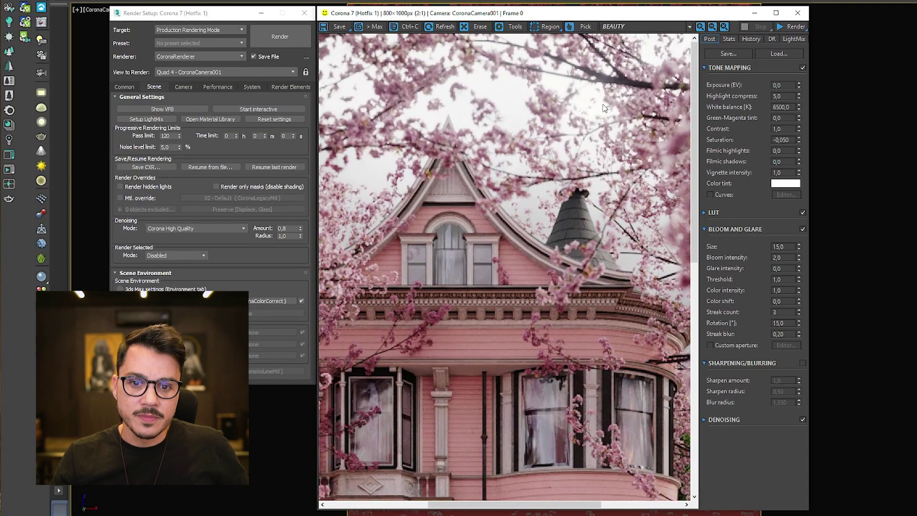
scroll(555, 86, "down", 3)
scroll(597, 89, "up", 2)
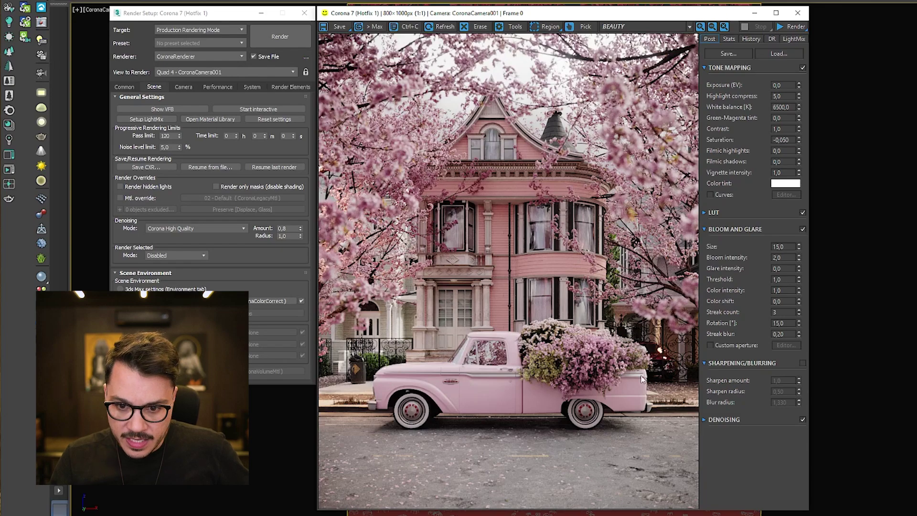
scroll(693, 370, "up", 1)
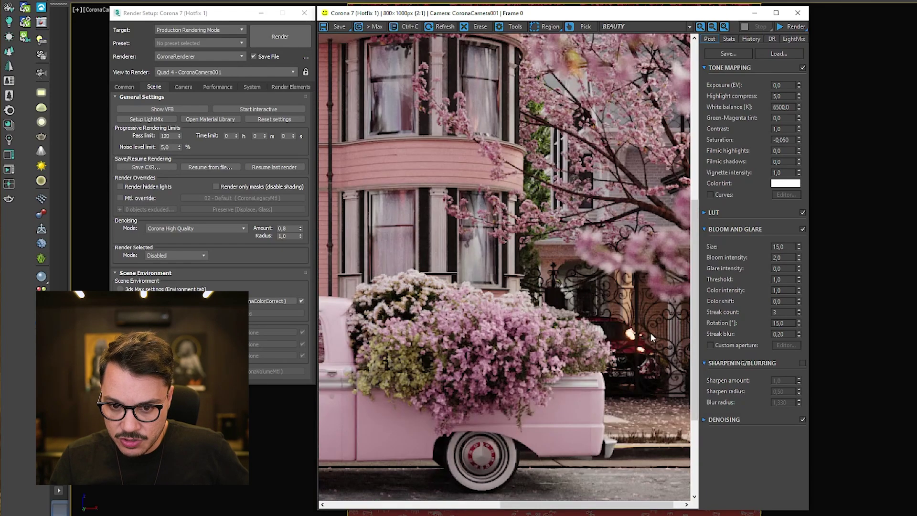
scroll(619, 340, "up", 1)
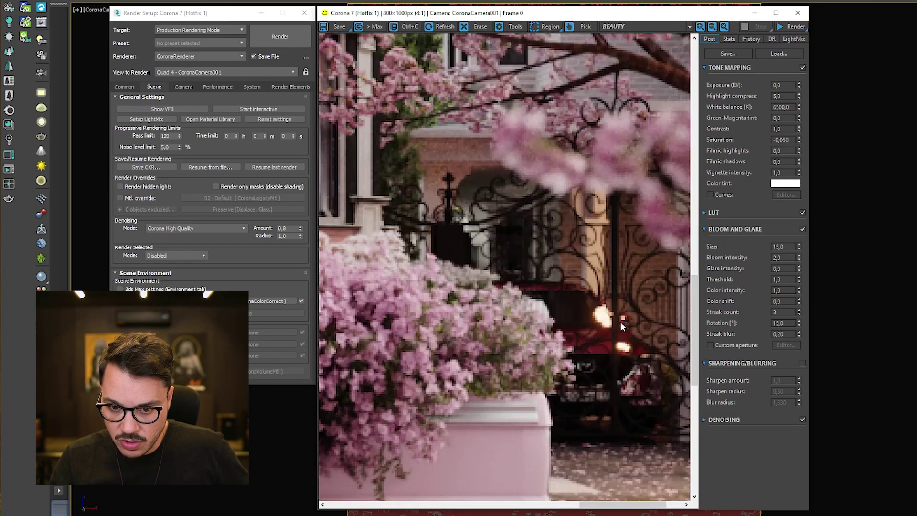
left_click(802, 229)
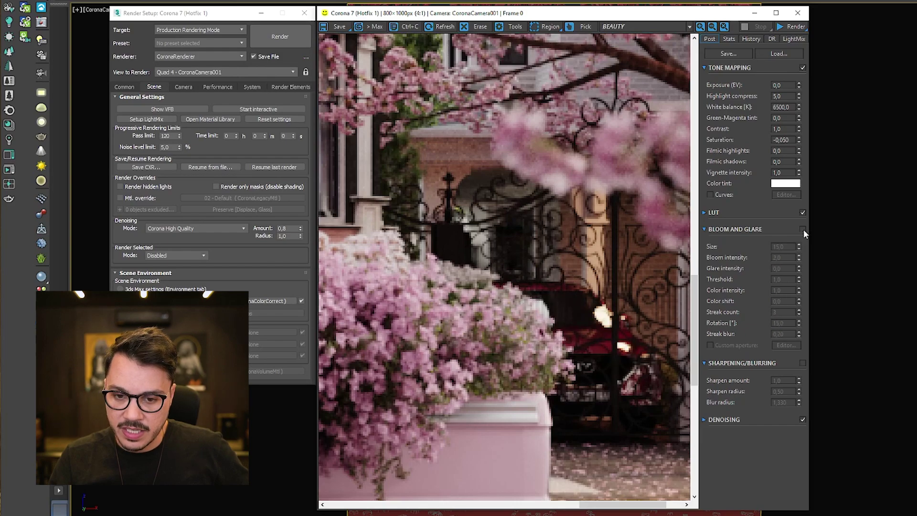
left_click(803, 230)
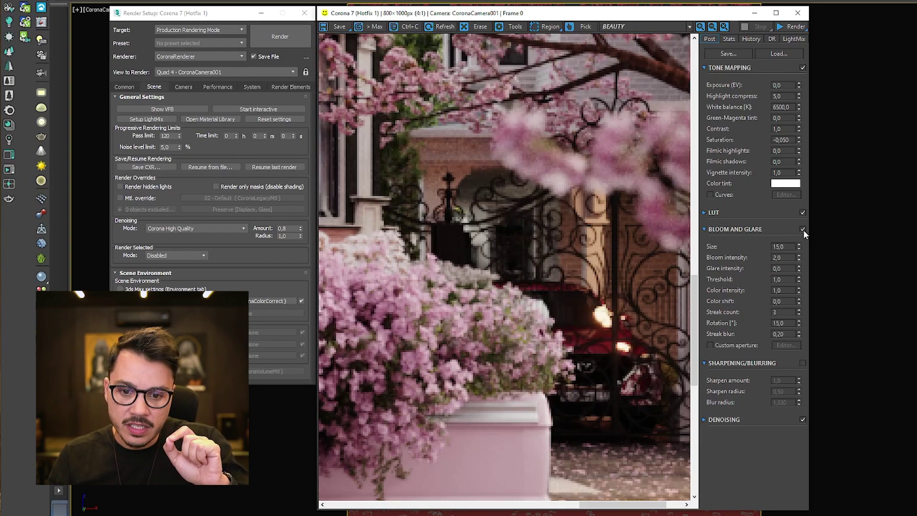
scroll(583, 345, "down", 2)
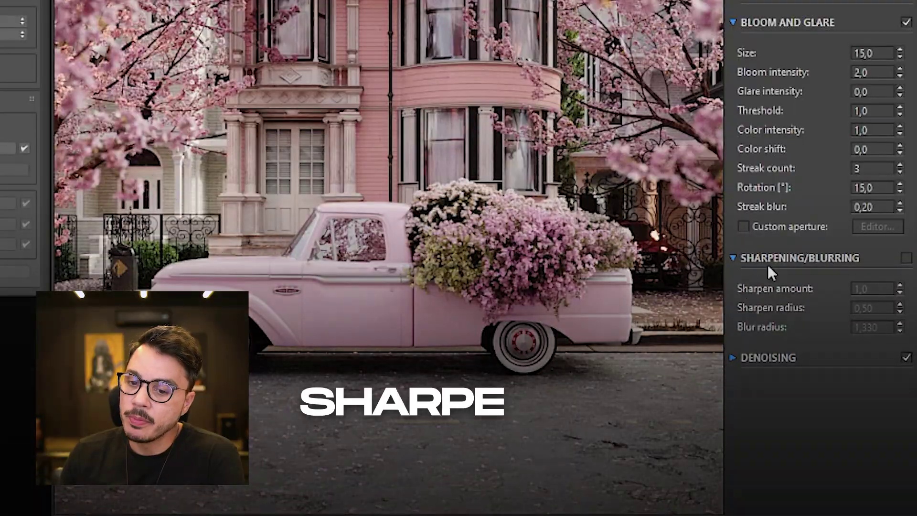
Step: Enable Sharpening/Blurring, test a blur radius of 5, then settle on 1,333
left_click(906, 258)
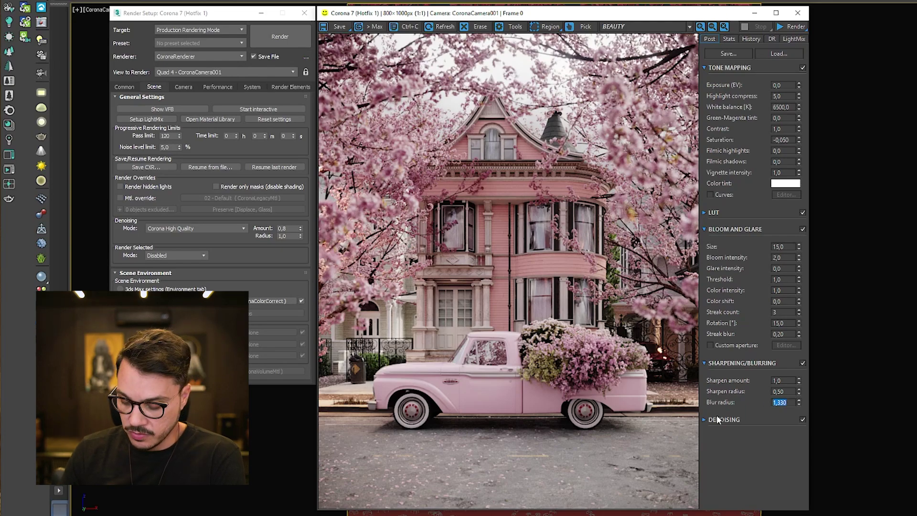
type("5")
key("Return")
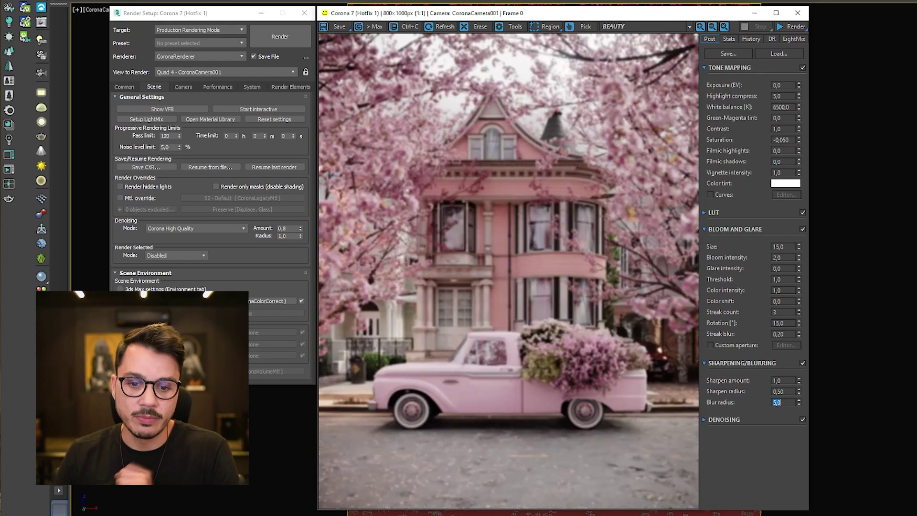
scroll(583, 283, "up", 1)
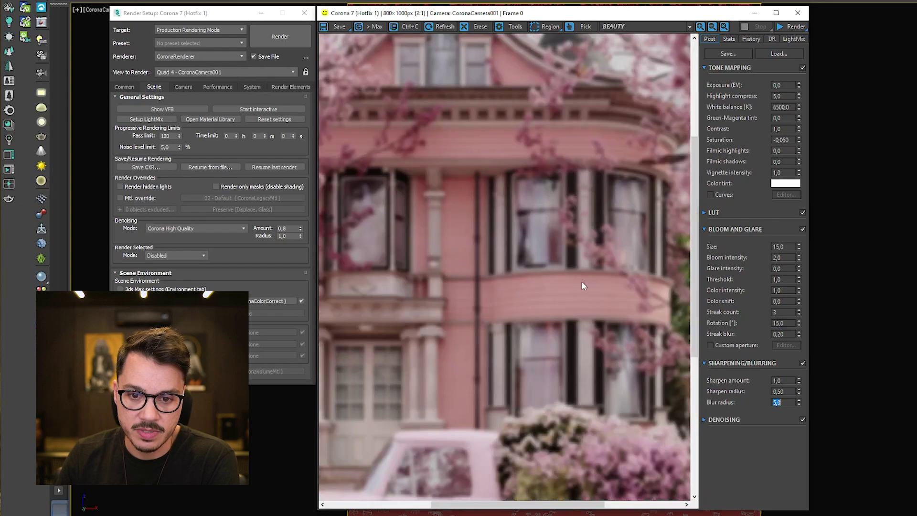
scroll(592, 303, "up", 1)
type("1,333")
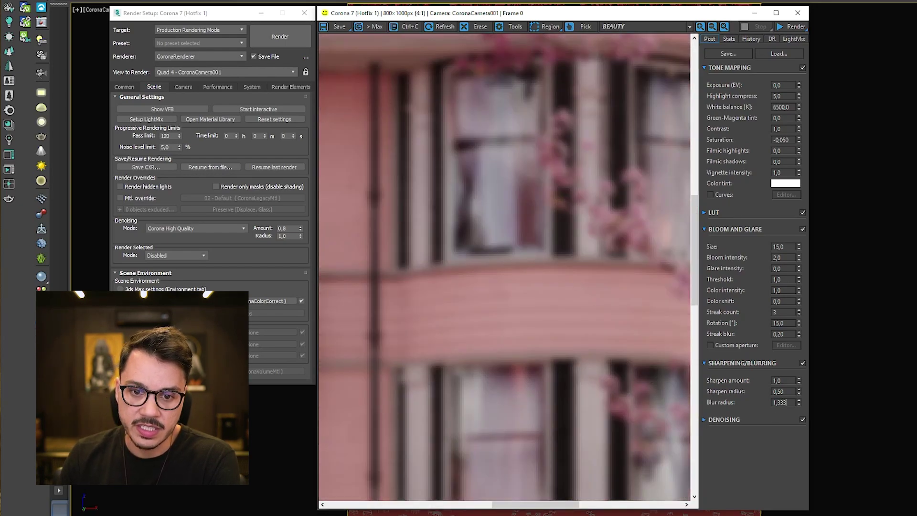
key("Return")
scroll(654, 345, "down", 2)
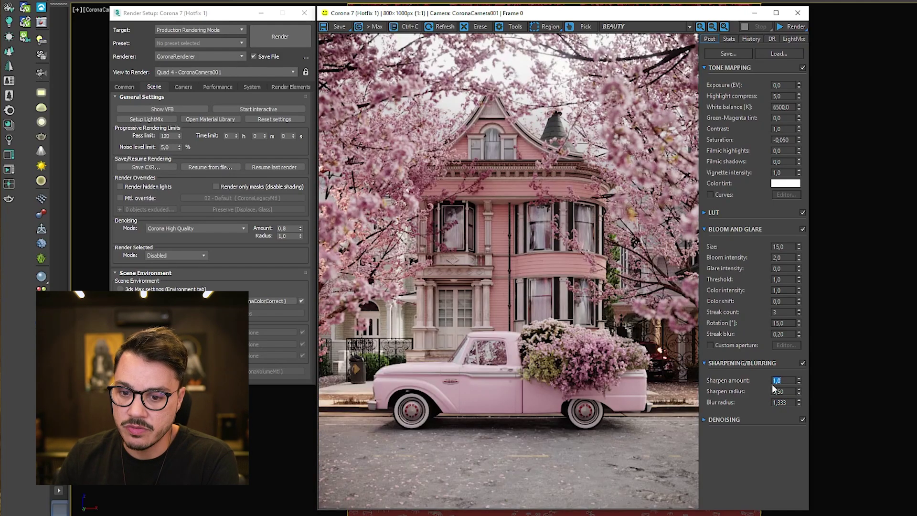
Step: Try sharpen amounts of 3 and 1, then re-enable sharpening with amount 2,0
type("23")
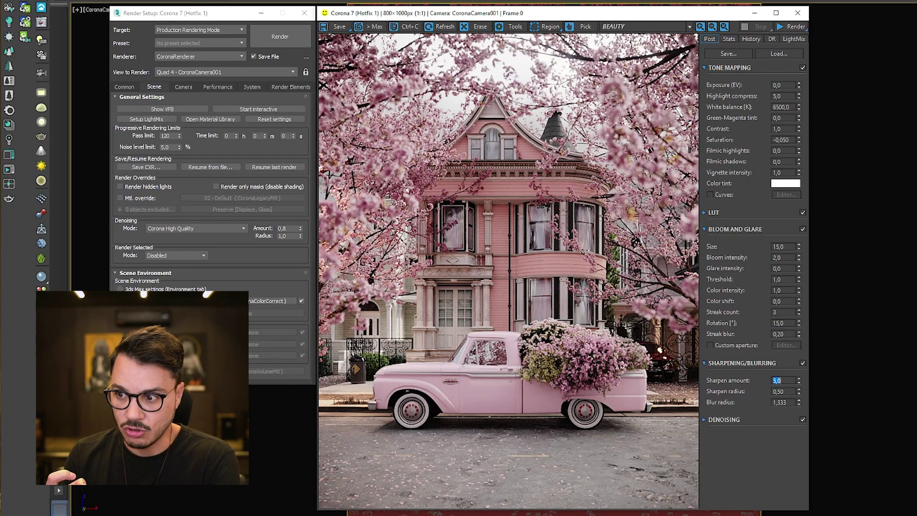
scroll(638, 249, "up", 1)
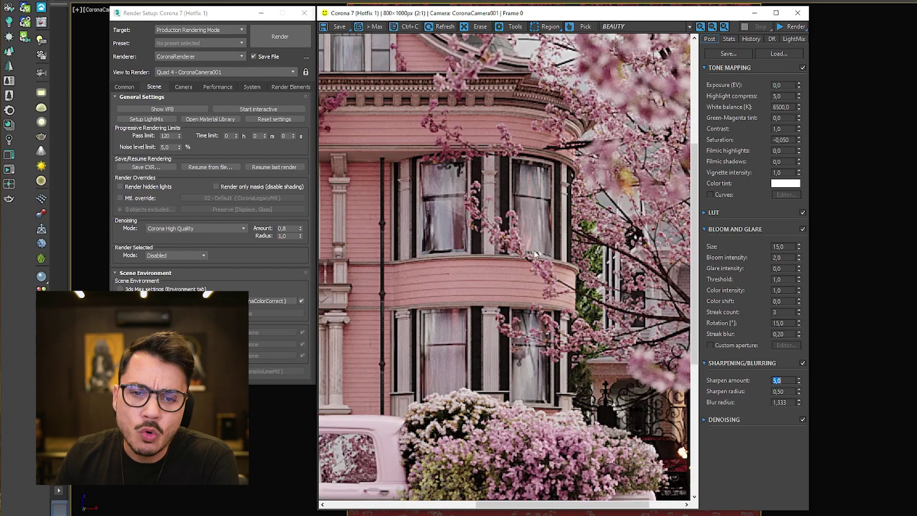
scroll(538, 255, "down", 1)
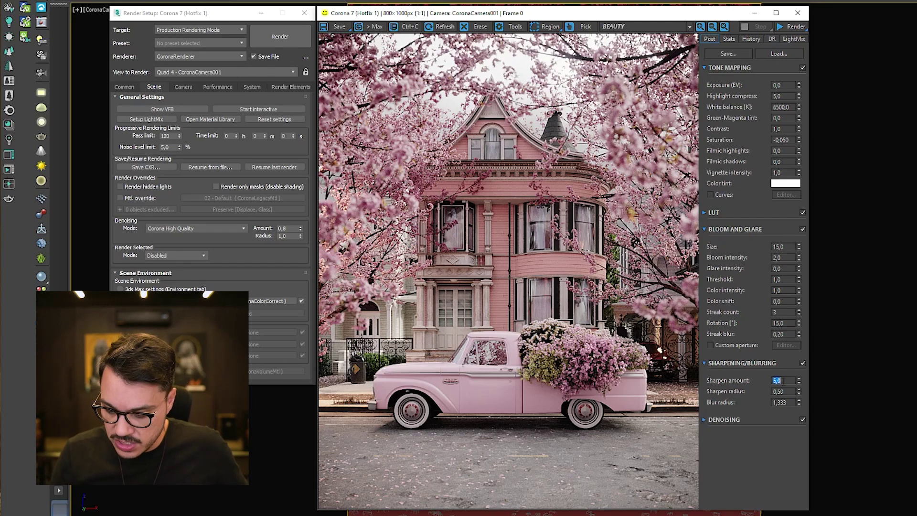
type("1")
key("Return")
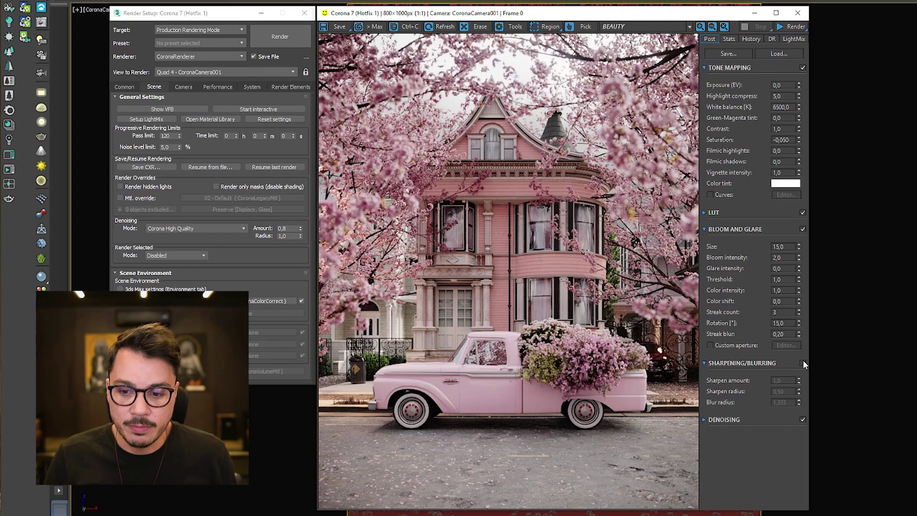
left_click(803, 363)
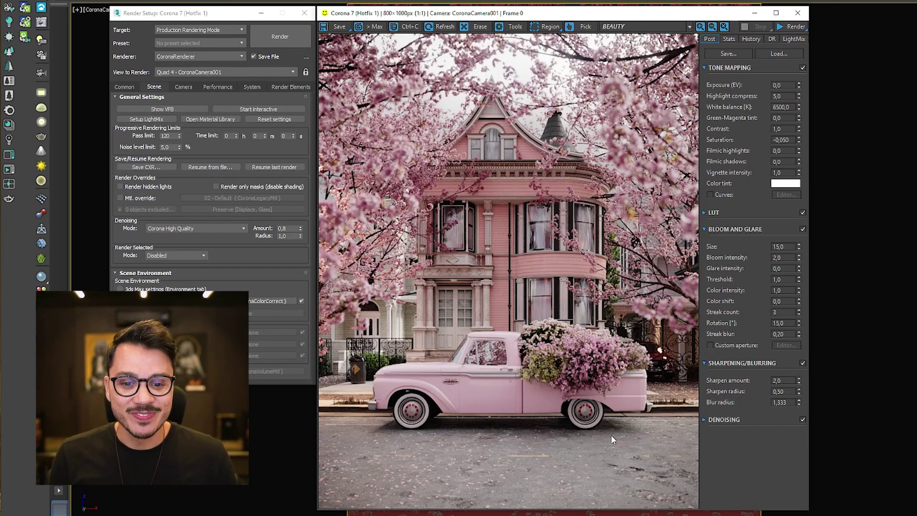
Step: Save the frame-buffer image to disk under the file name DEPOIS
left_click(342, 26)
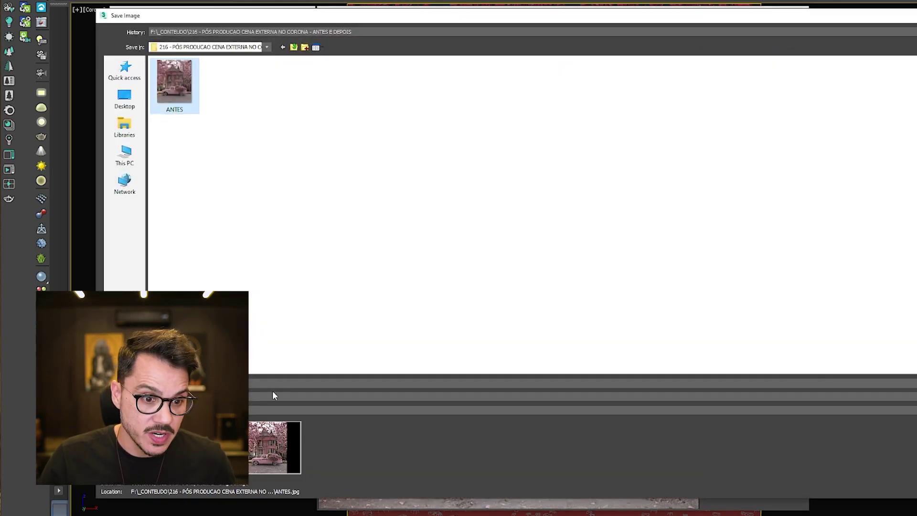
left_click(256, 384)
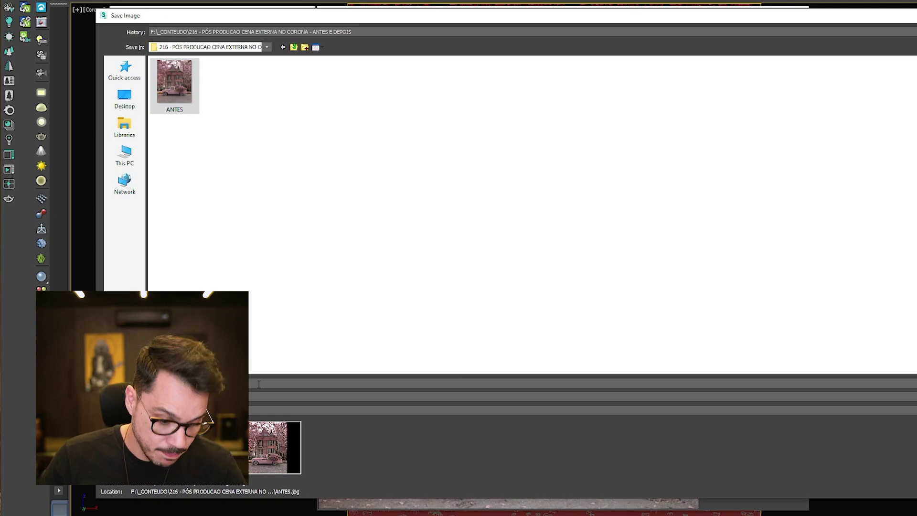
type("DEPOIS")
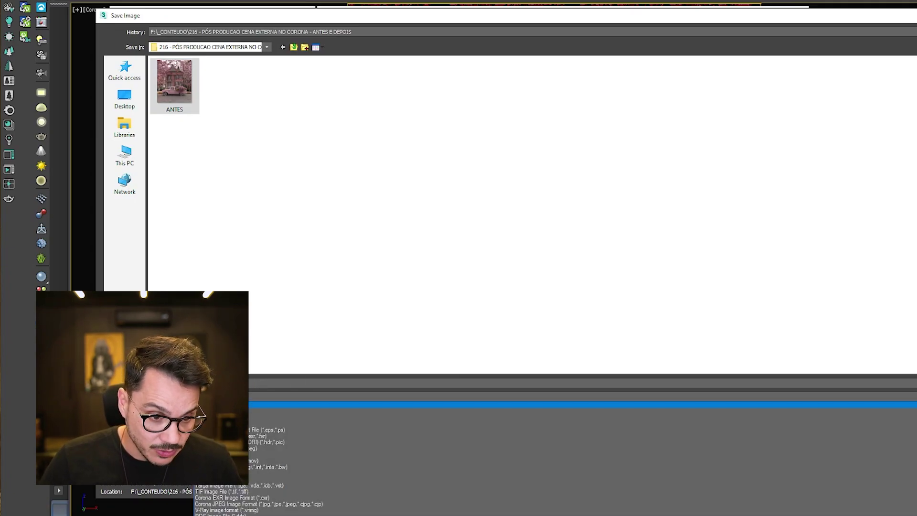
key("Return")
left_click(519, 312)
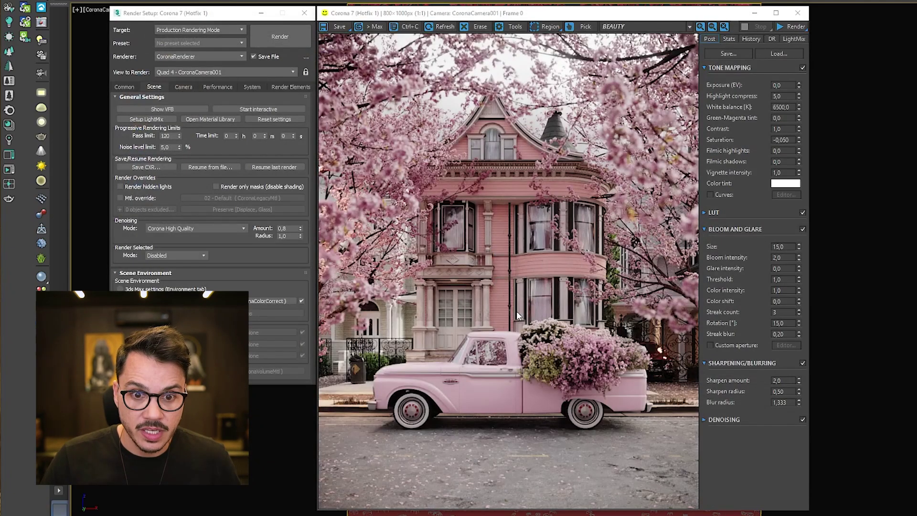